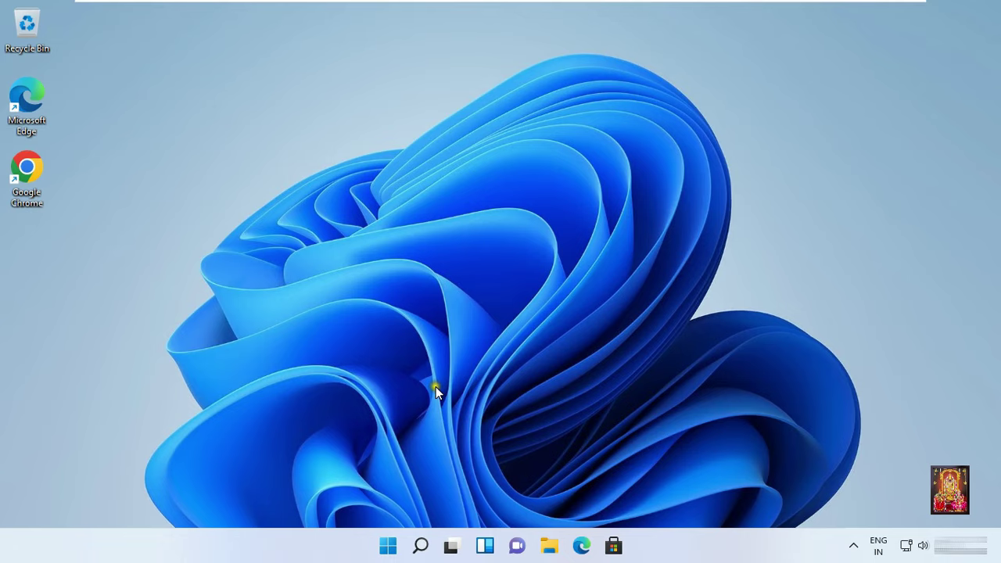
- Open Google Chrome and search the web for "download anydesk"
double_click(35, 172)
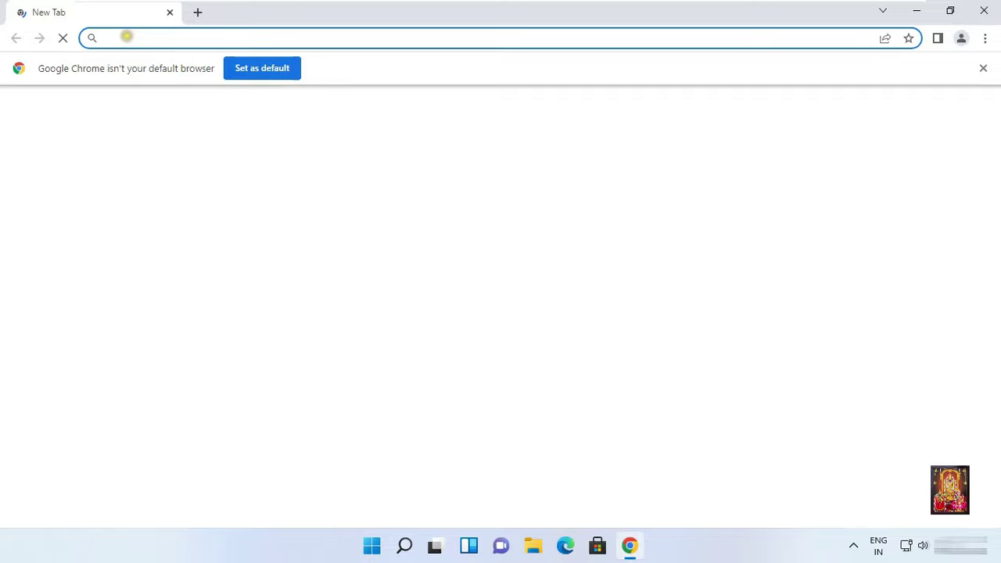
text(dow)
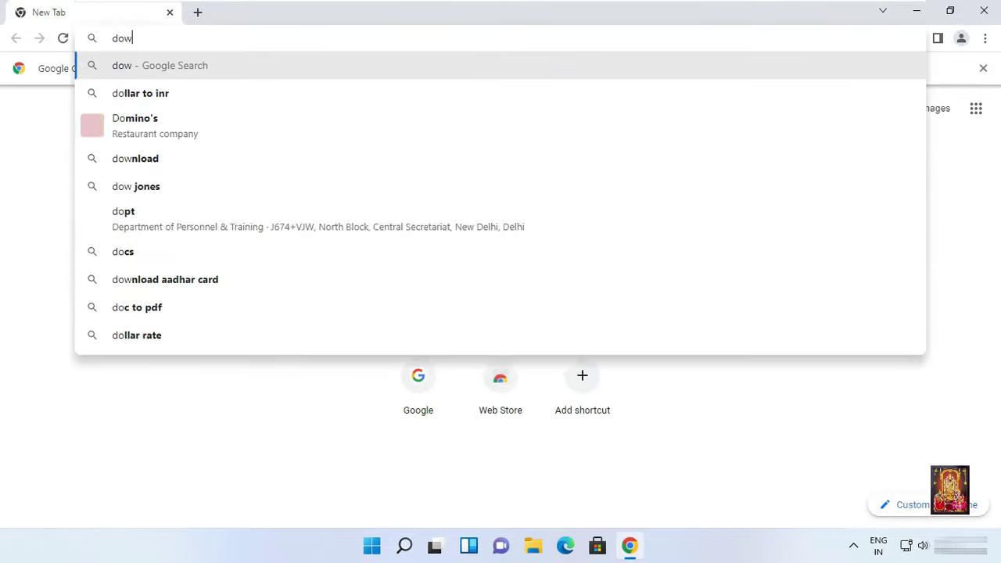
text(nload any)
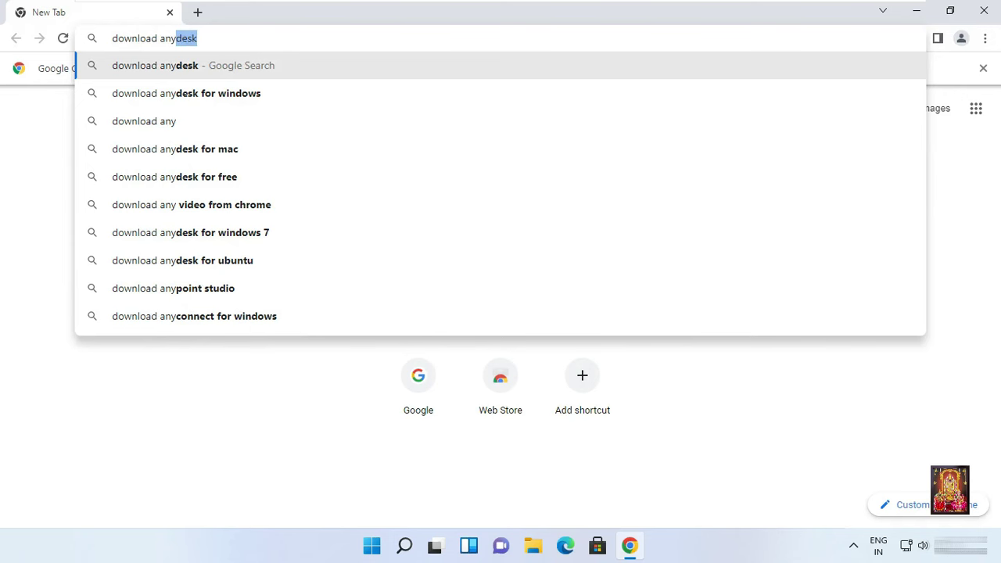
text(desk)
key(Return)
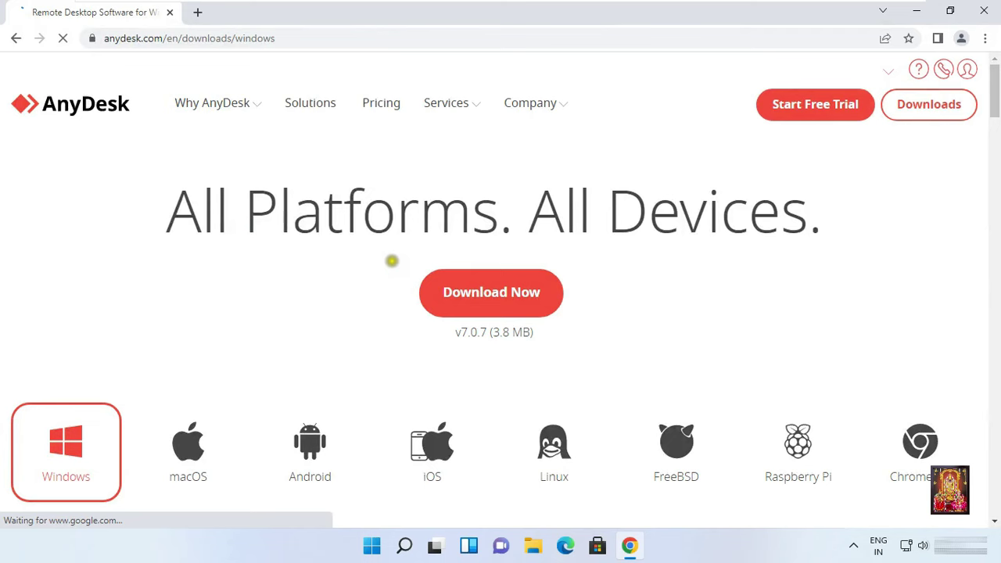
- Download the Windows version of AnyDesk from anydesk.com and show AnyDesk.exe in its download folder
click(519, 294)
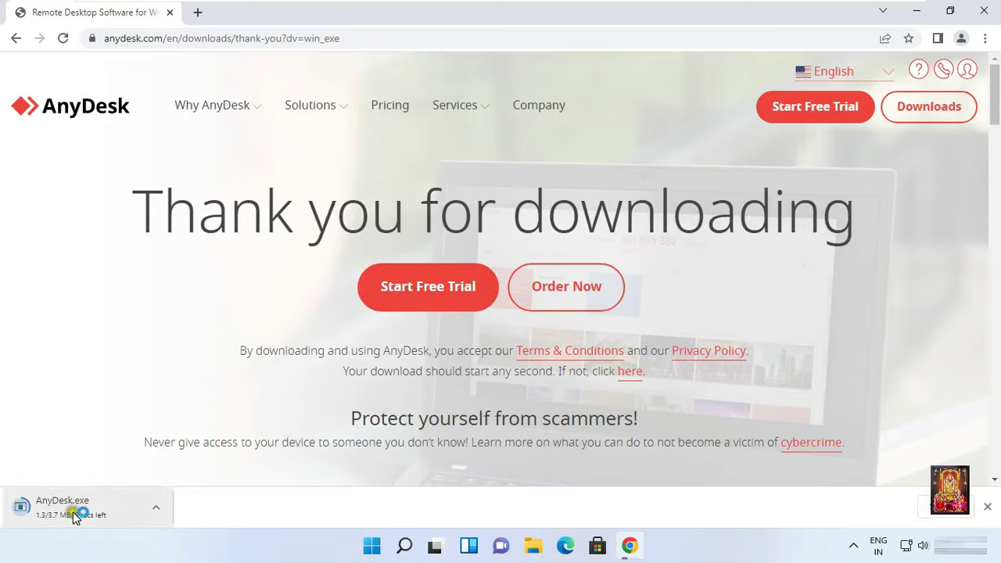
click(96, 515)
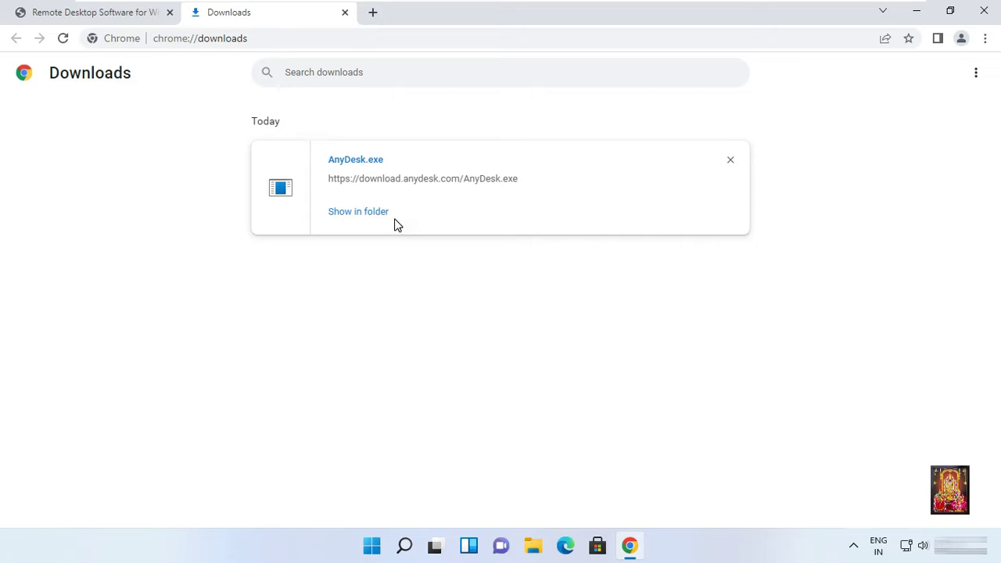
click(357, 213)
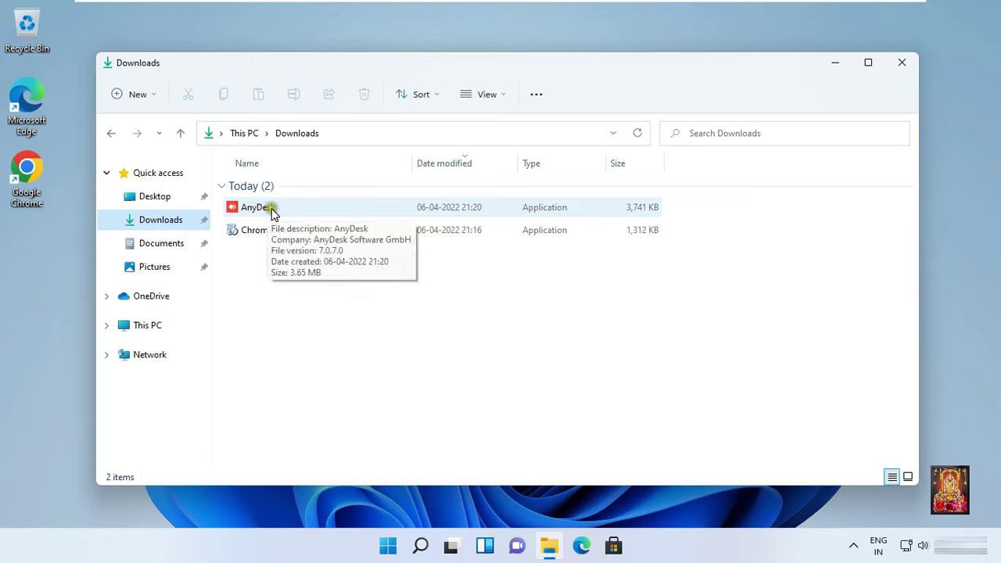
- Run the downloaded AnyDesk application from the Downloads folder
click(273, 213)
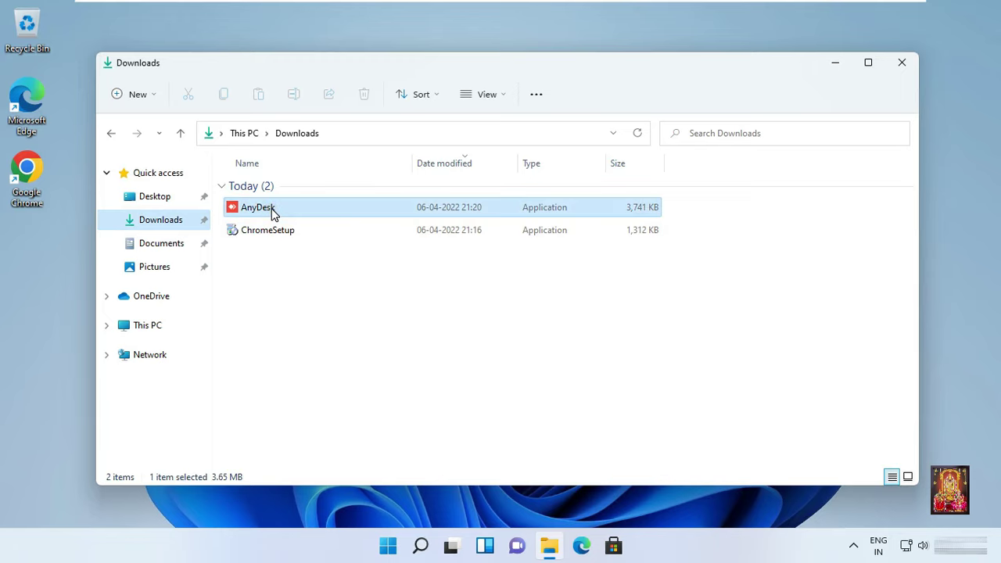
right_click(273, 212)
click(310, 260)
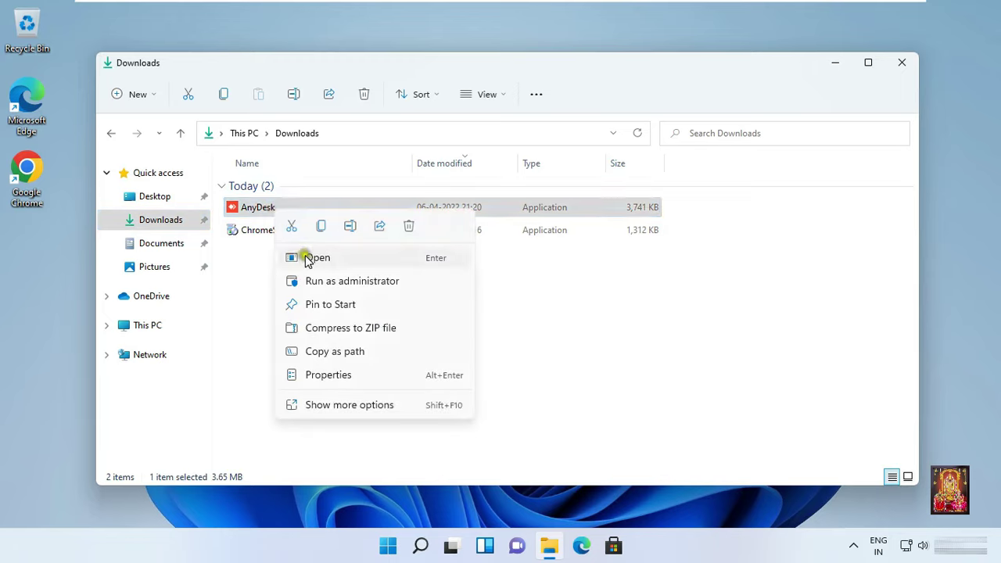
click(311, 260)
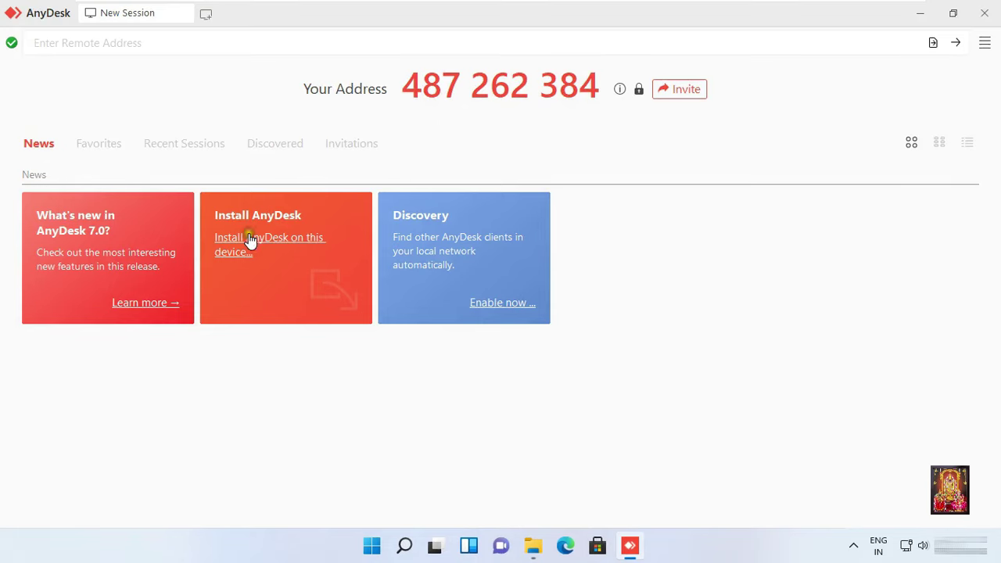
- Install AnyDesk on this device with the default installation options, accepting the license agreement, and close the Downloads folder
click(245, 239)
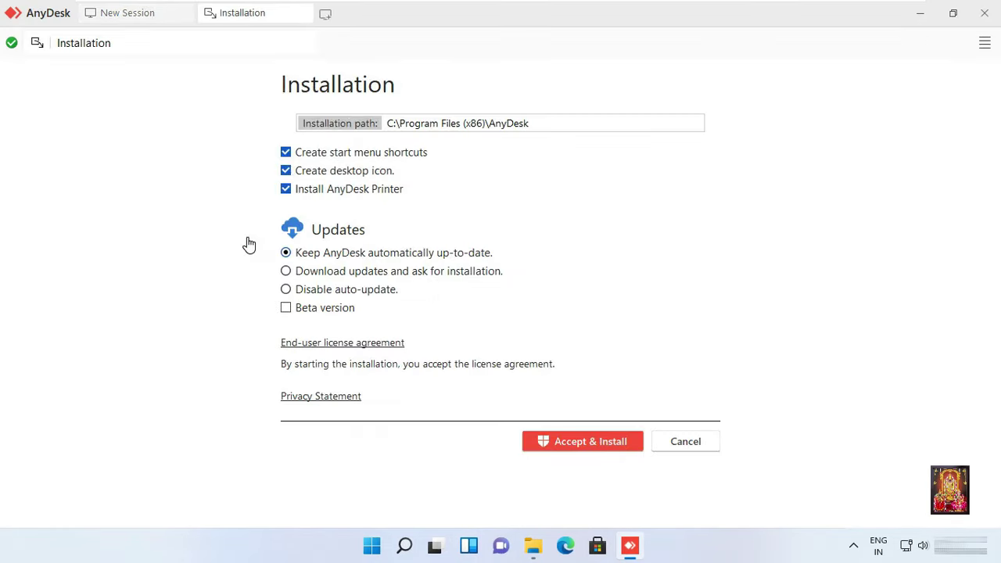
click(580, 437)
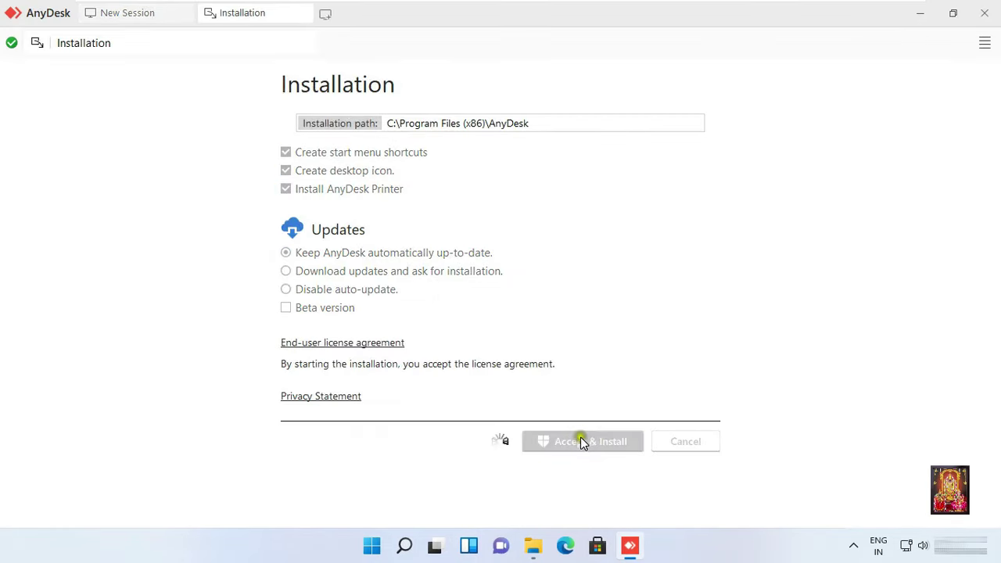
click(422, 384)
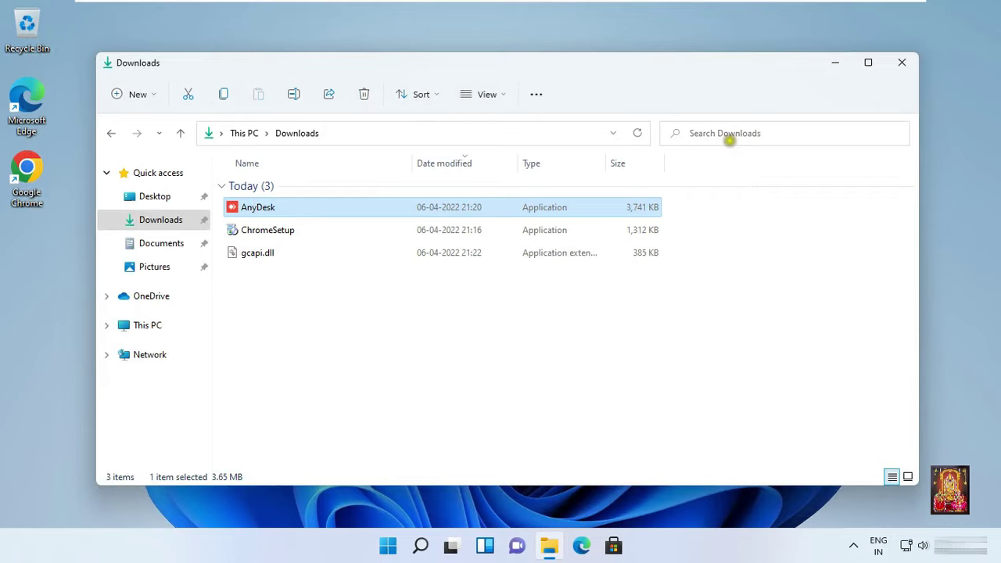
click(903, 64)
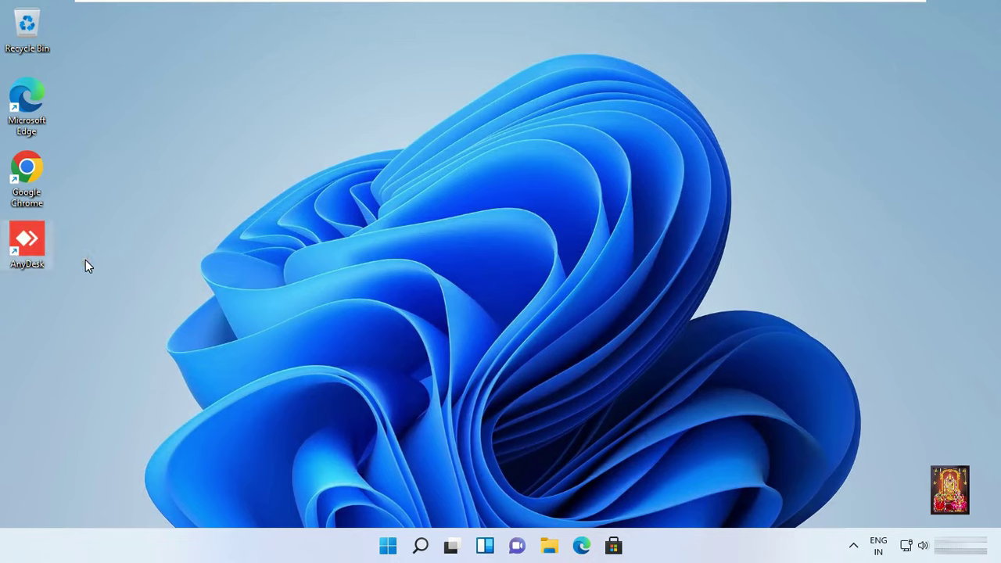
- Launch AnyDesk from its desktop shortcut and allow the AnyDesk Printers device software to install, getting past the welcome page
double_click(36, 241)
right_click(43, 233)
click(83, 283)
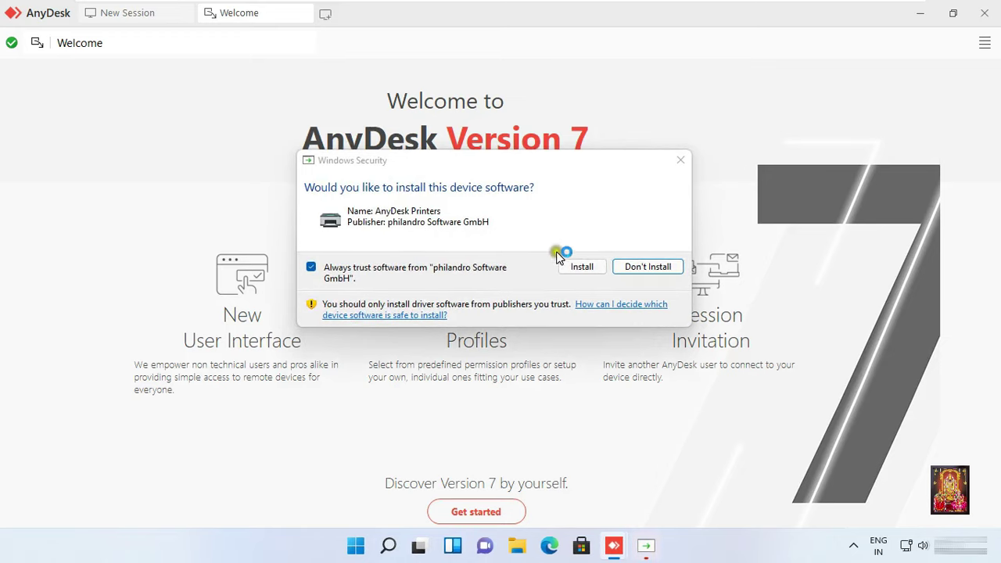
click(586, 266)
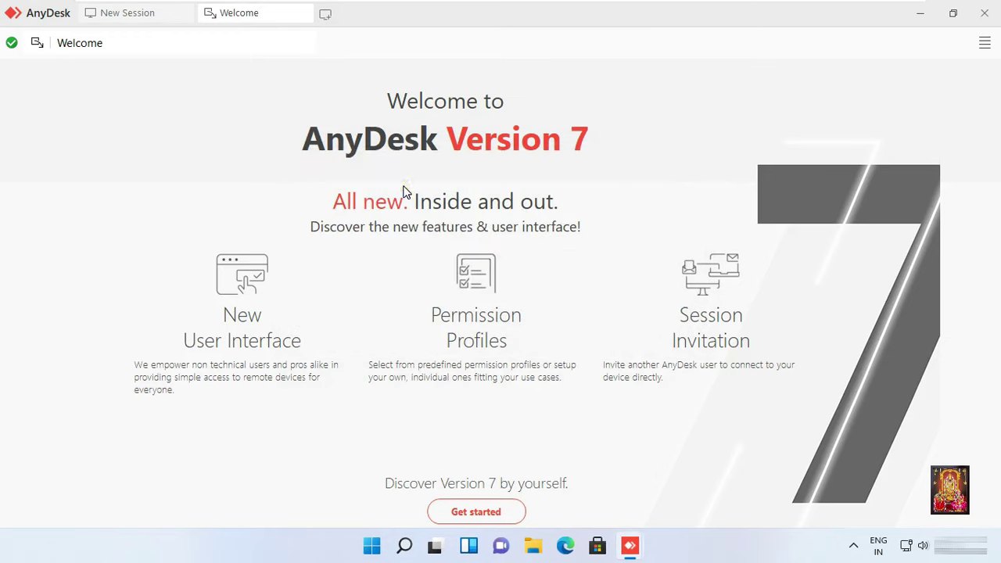
click(485, 512)
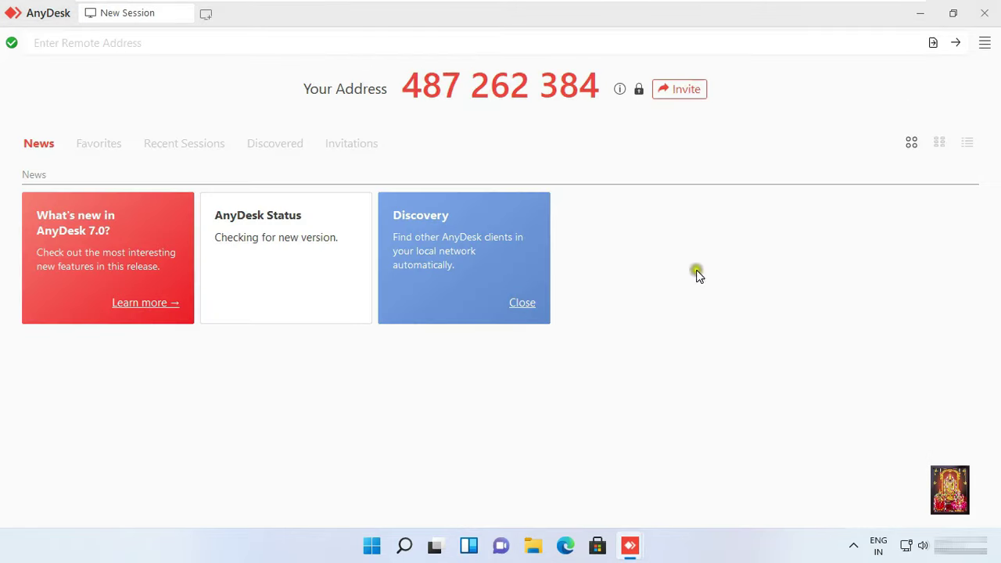
- Open the Security section of the AnyDesk settings and unlock it with administrator approval
click(984, 43)
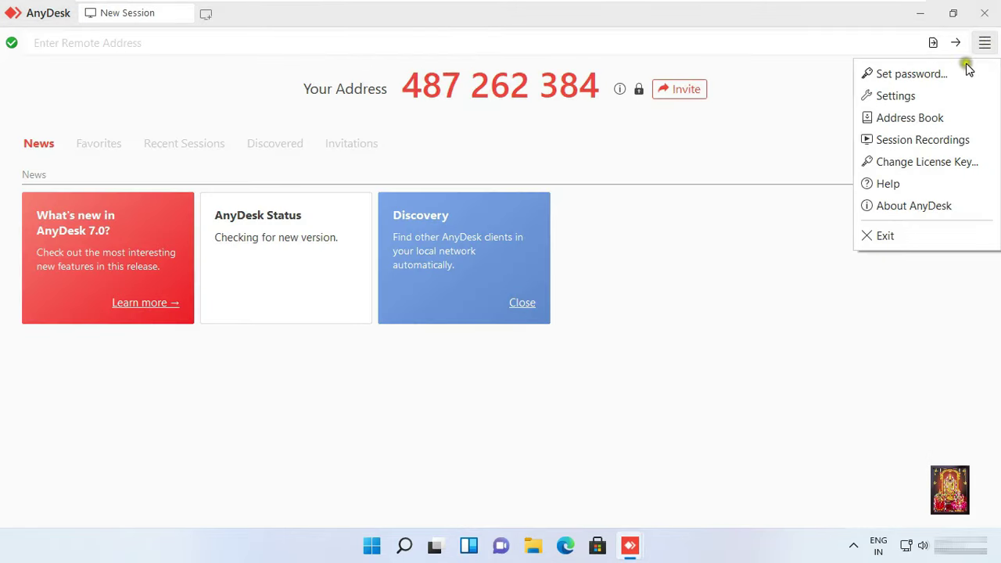
click(897, 96)
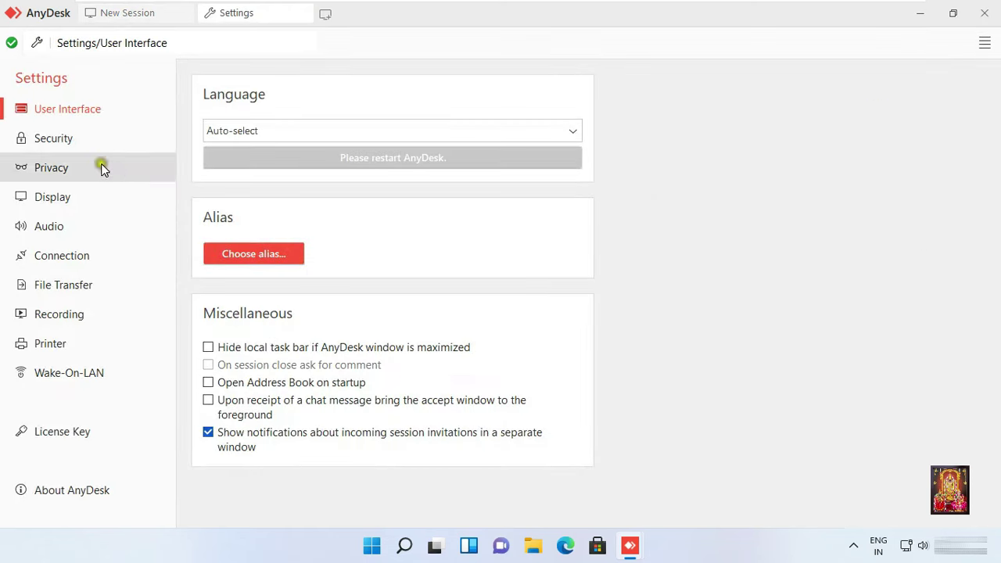
click(55, 148)
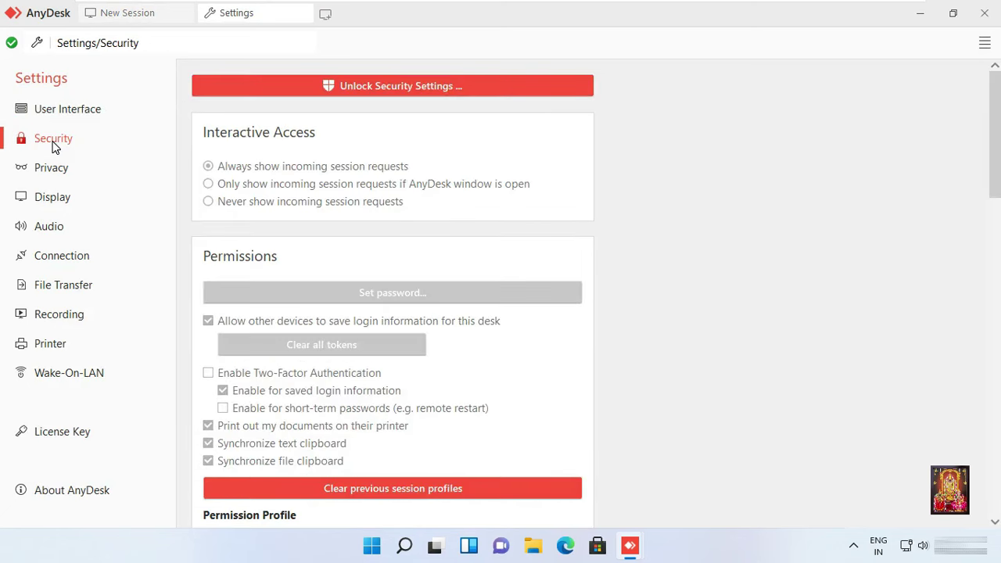
click(53, 144)
click(428, 88)
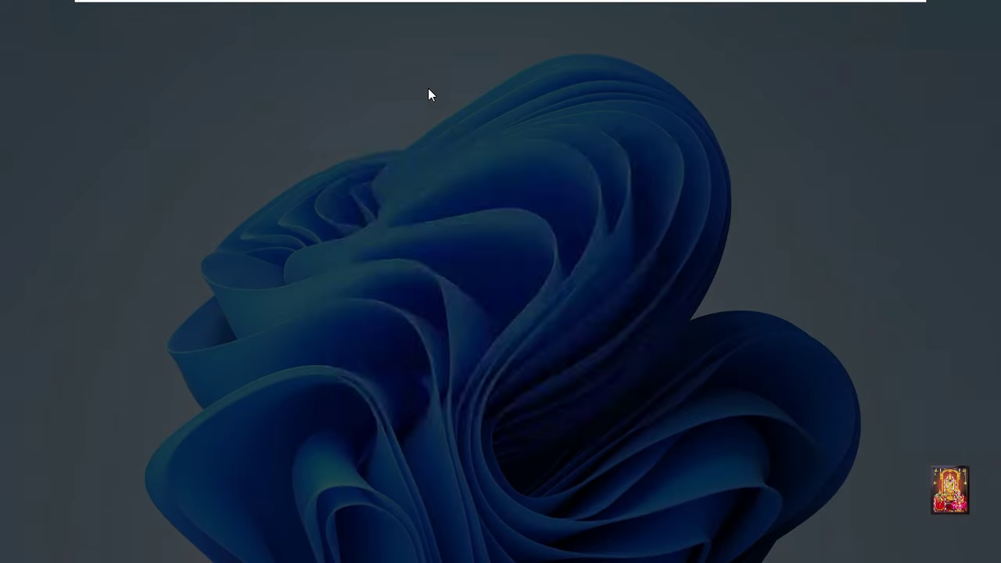
click(414, 397)
click(435, 246)
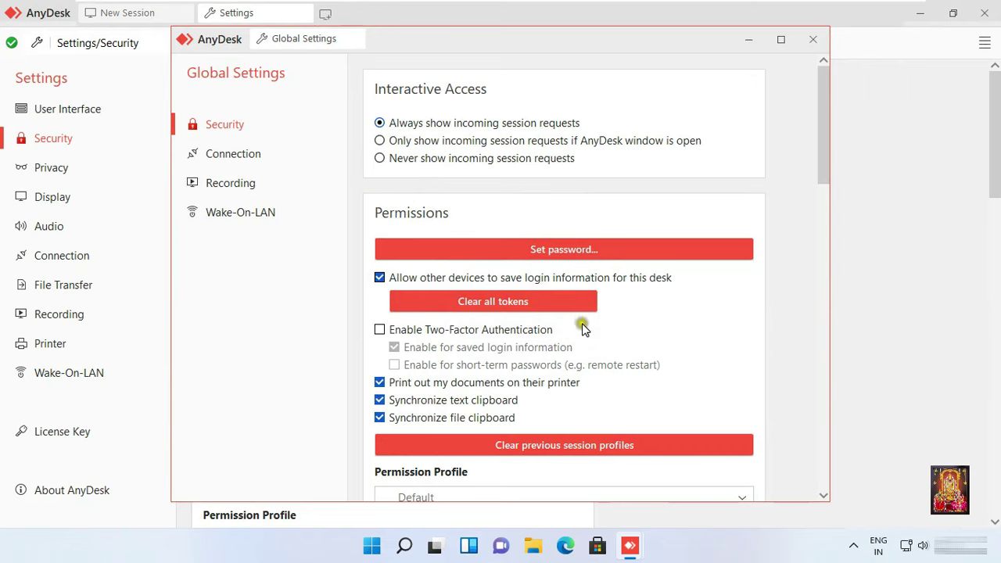
- Set and confirm an access password under Permissions, keeping the Unattended Access permission profile, and apply it
click(574, 250)
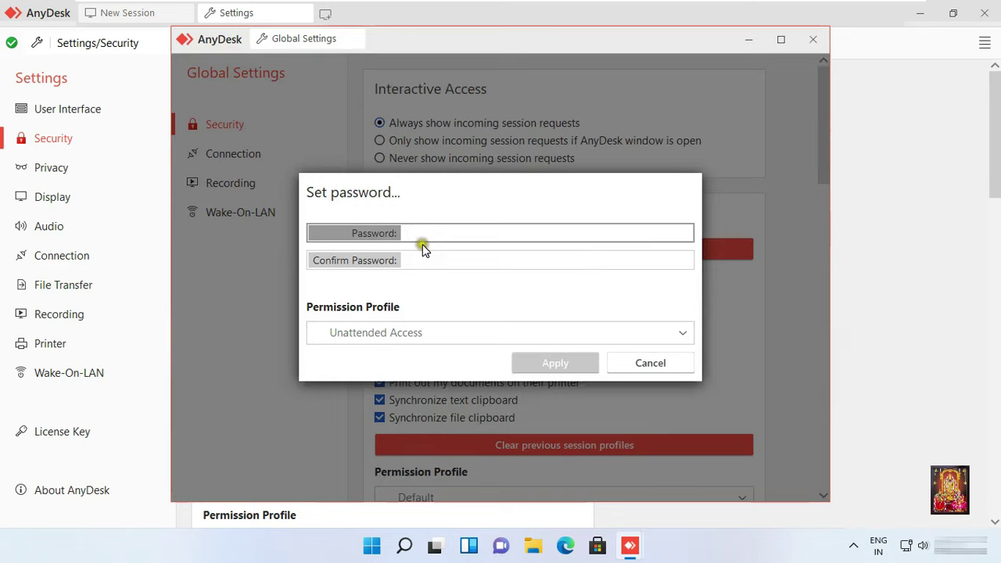
text(a)
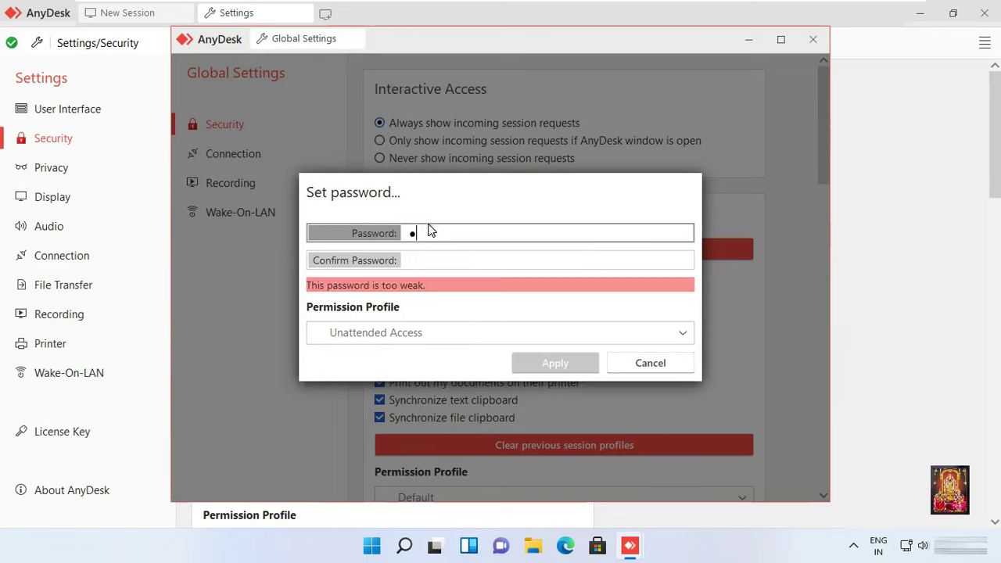
text(aa)
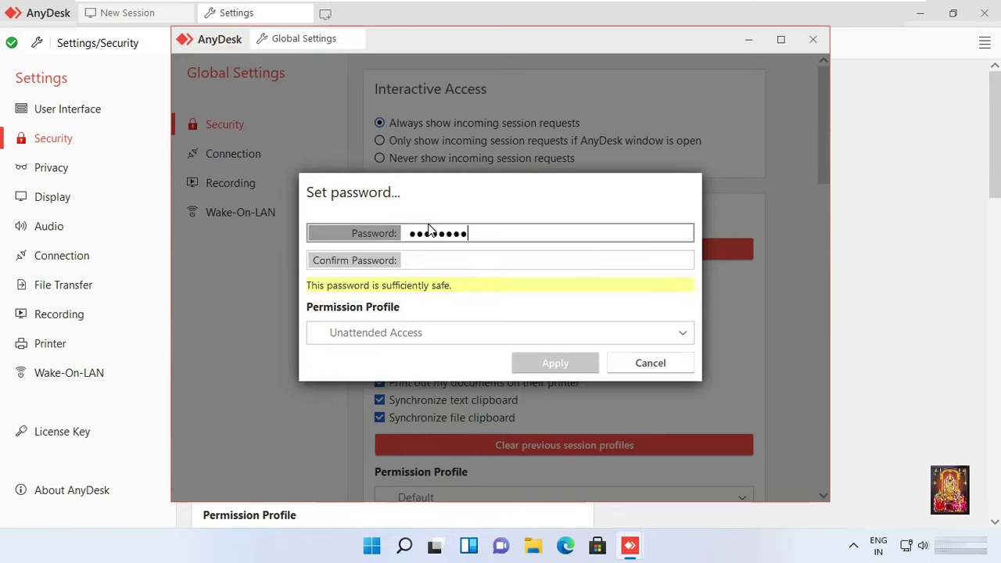
click(425, 261)
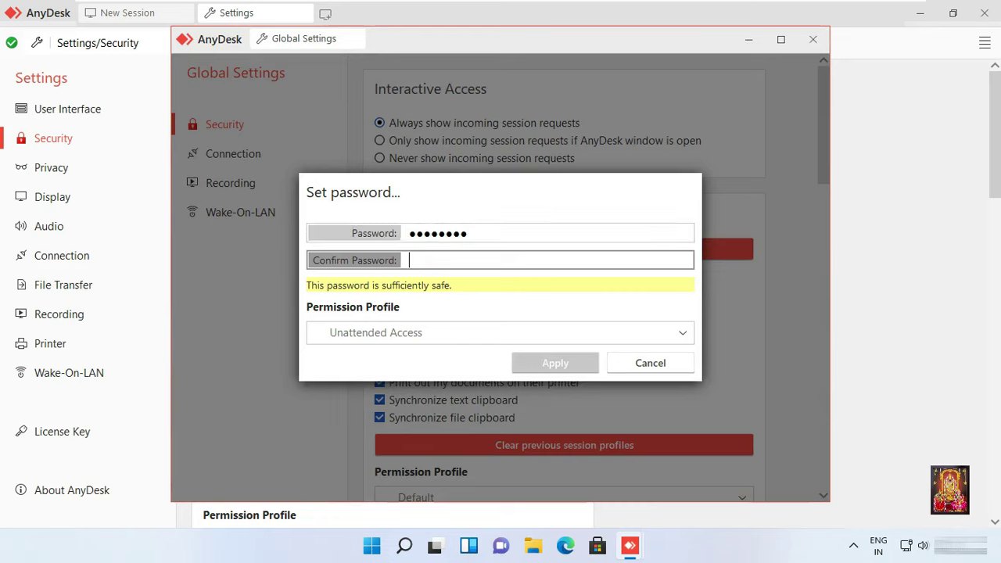
text(aaaa)
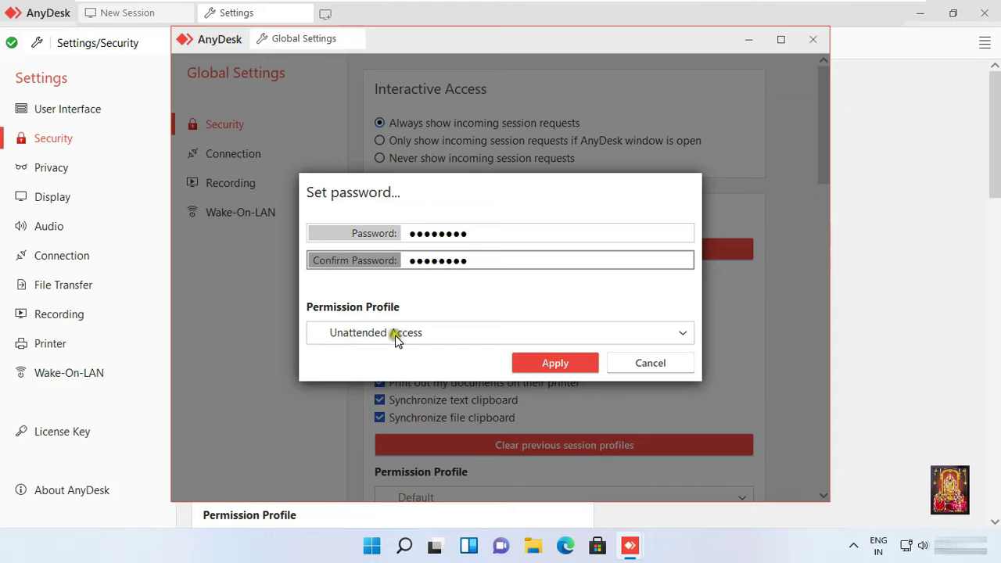
click(687, 334)
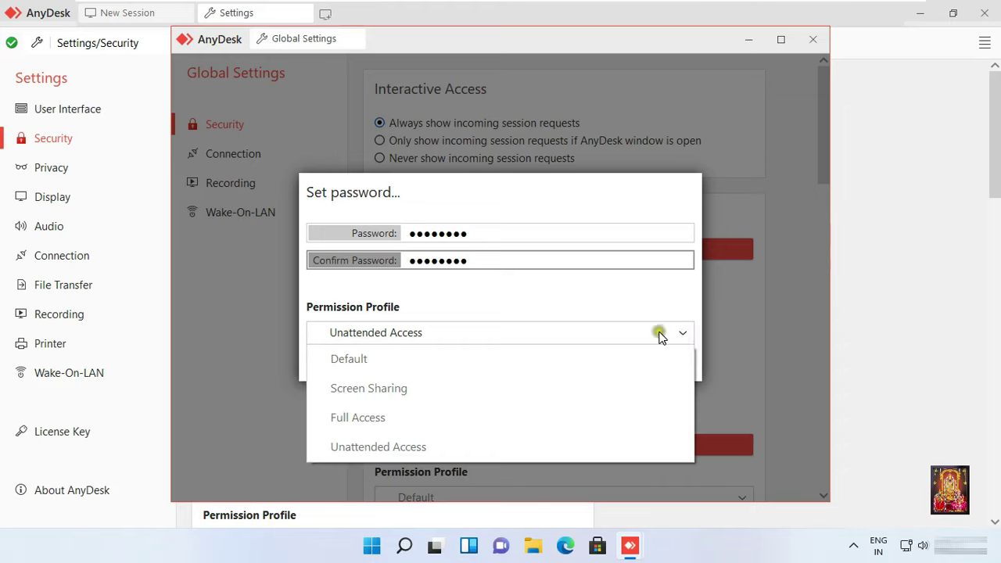
click(445, 333)
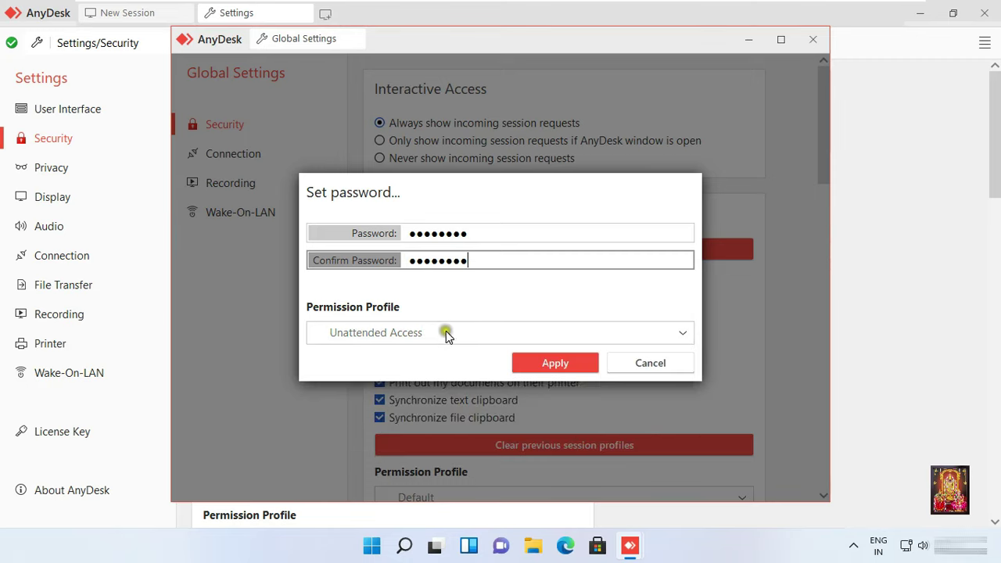
click(544, 361)
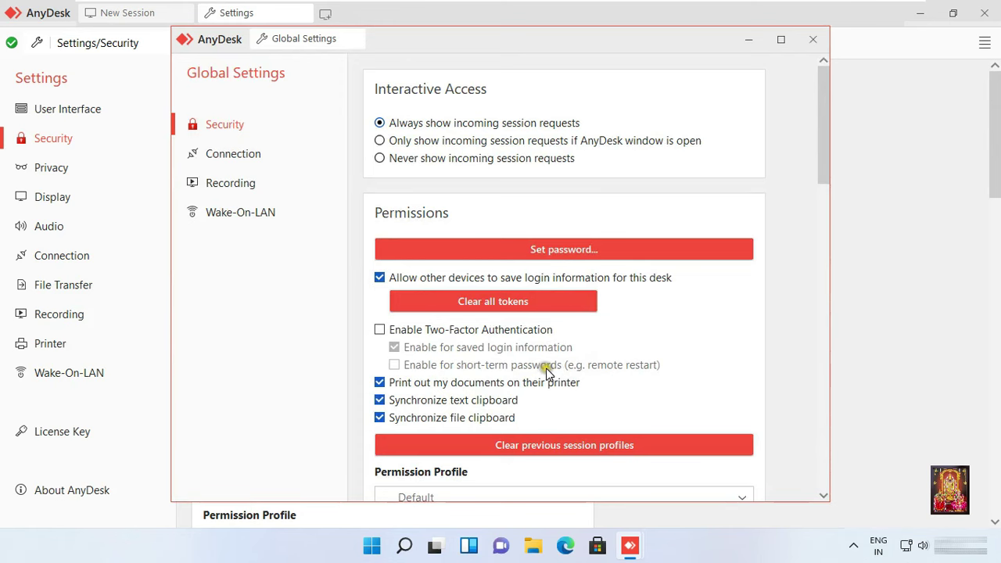
- Review the remaining global security settings, from the Default profile's permissions down to the online status visibility option
scroll(546, 374, down, 5)
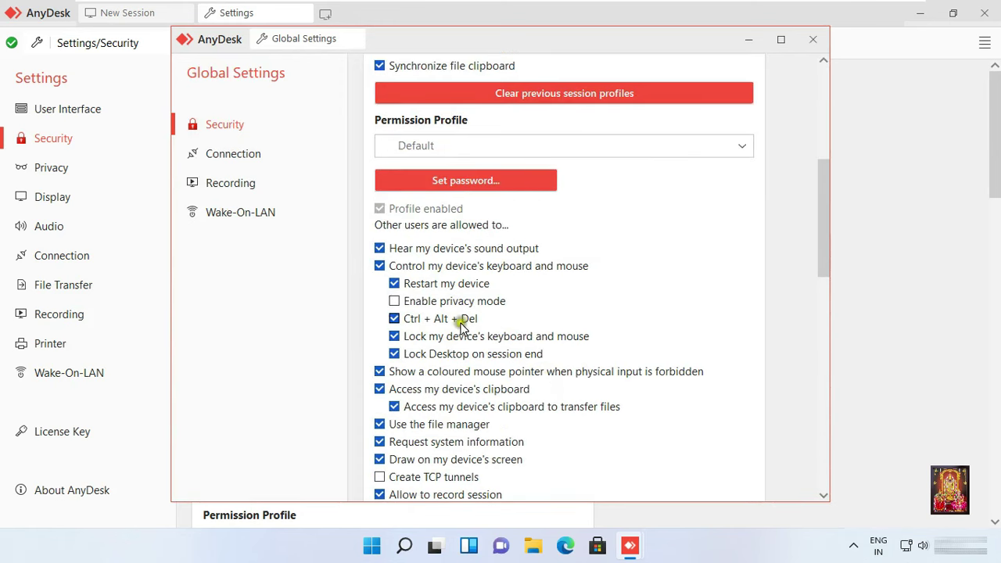
scroll(457, 402, down, 3)
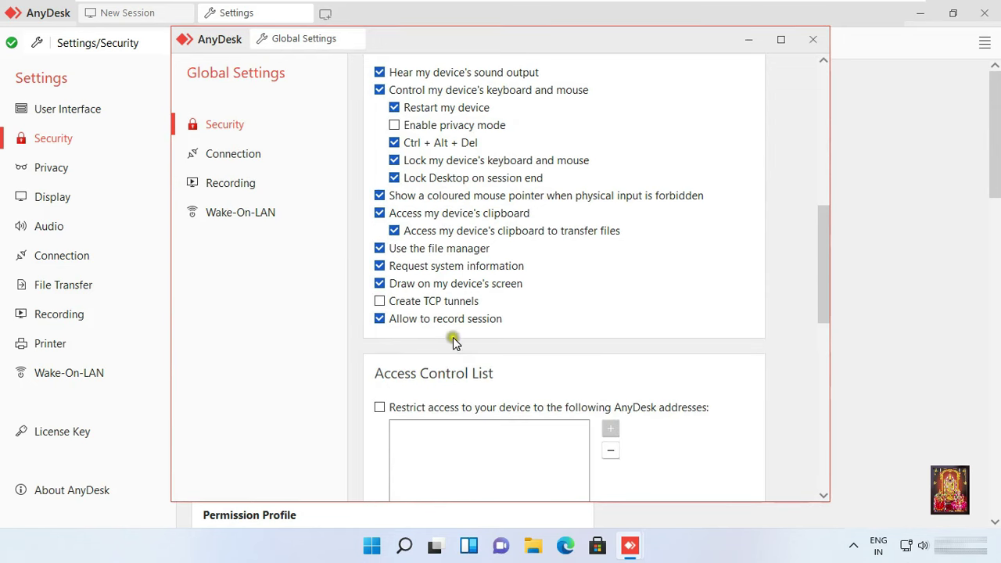
scroll(480, 338, up, 3)
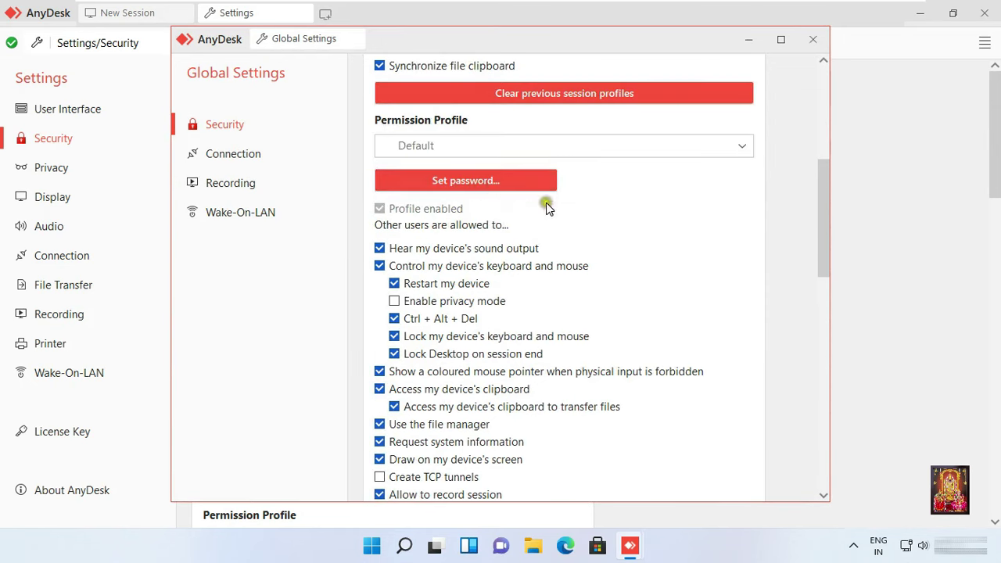
scroll(599, 319, down, 6)
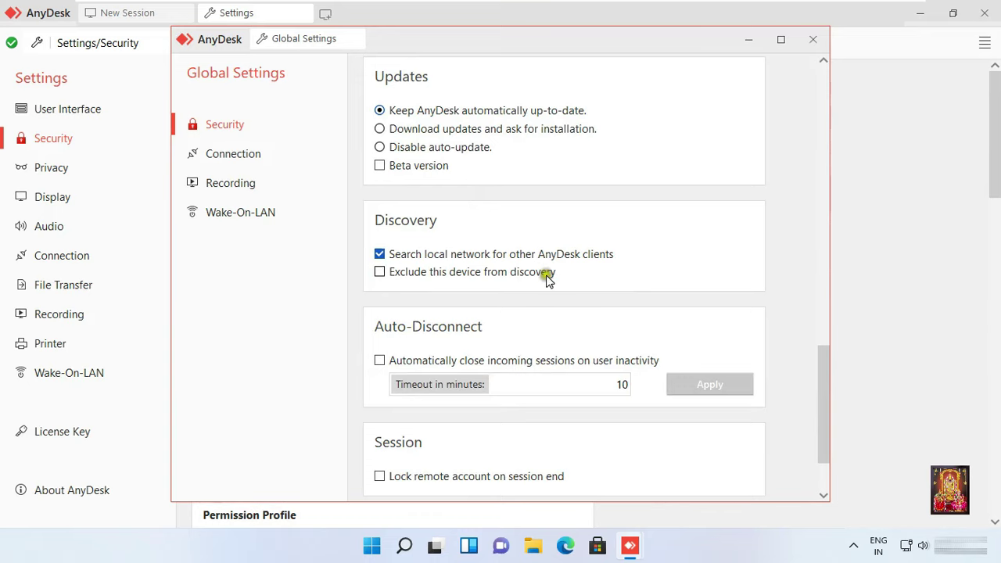
scroll(552, 285, down, 3)
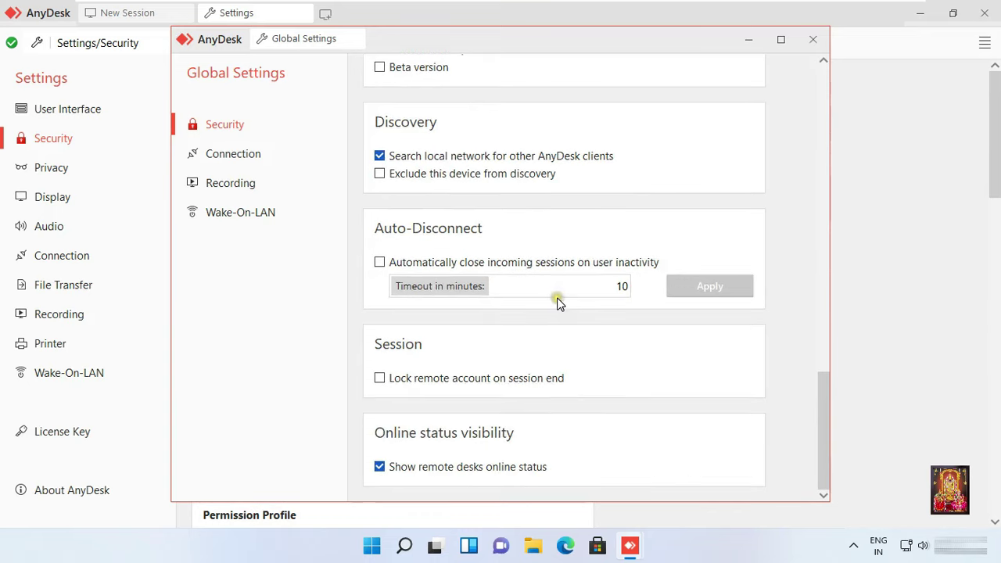
- View the Connection section of the global settings, then close the settings and exit AnyDesk
click(255, 154)
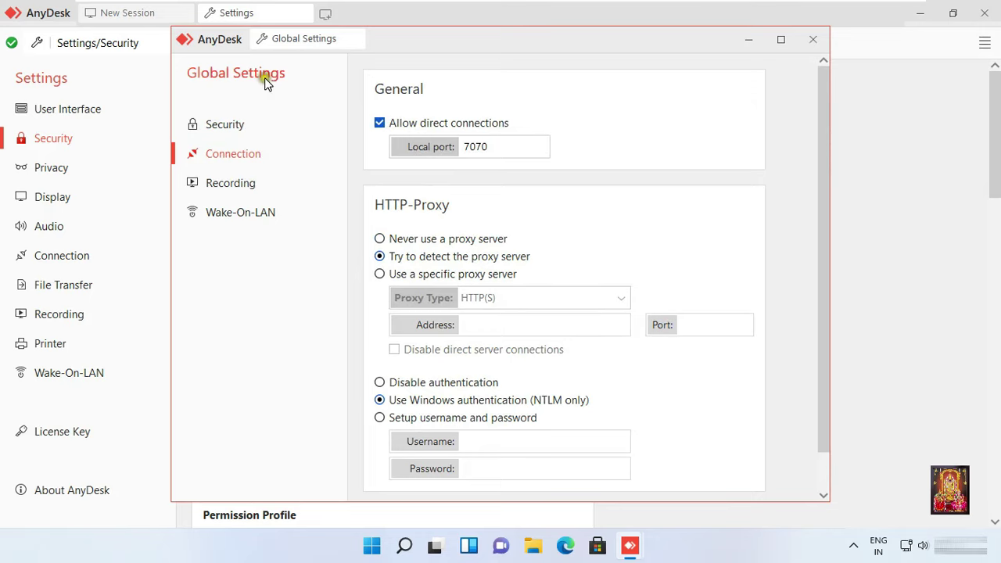
click(814, 40)
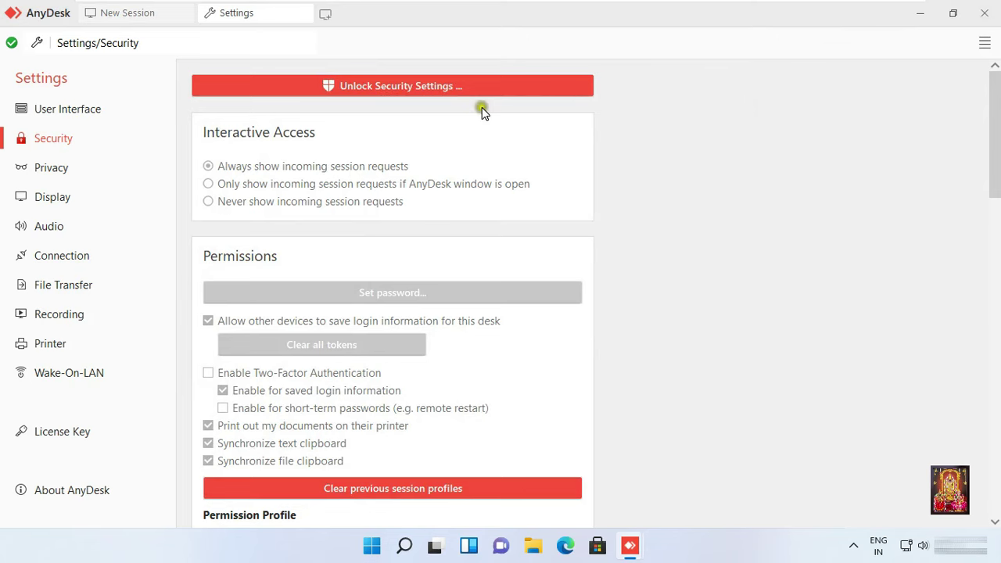
click(987, 17)
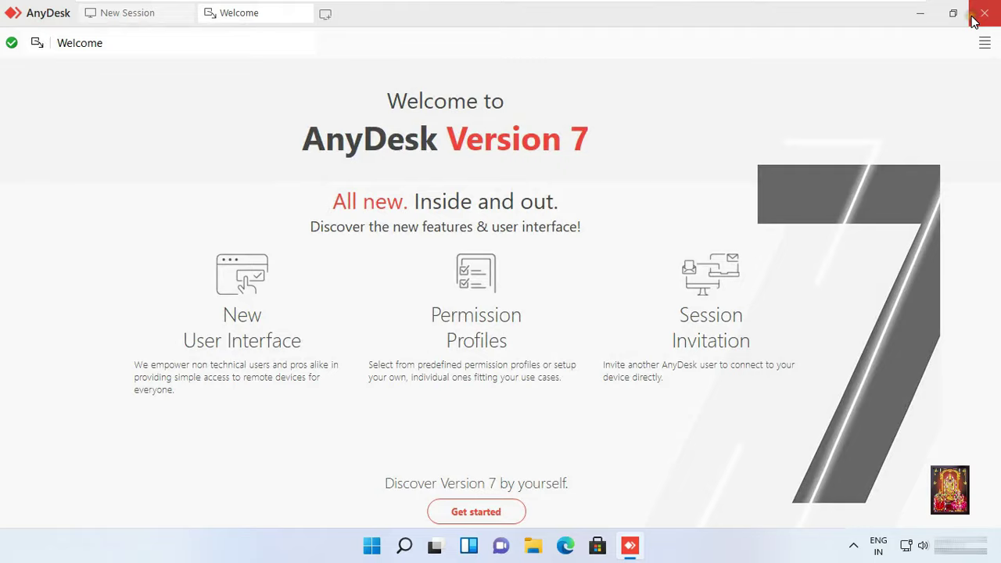
click(984, 14)
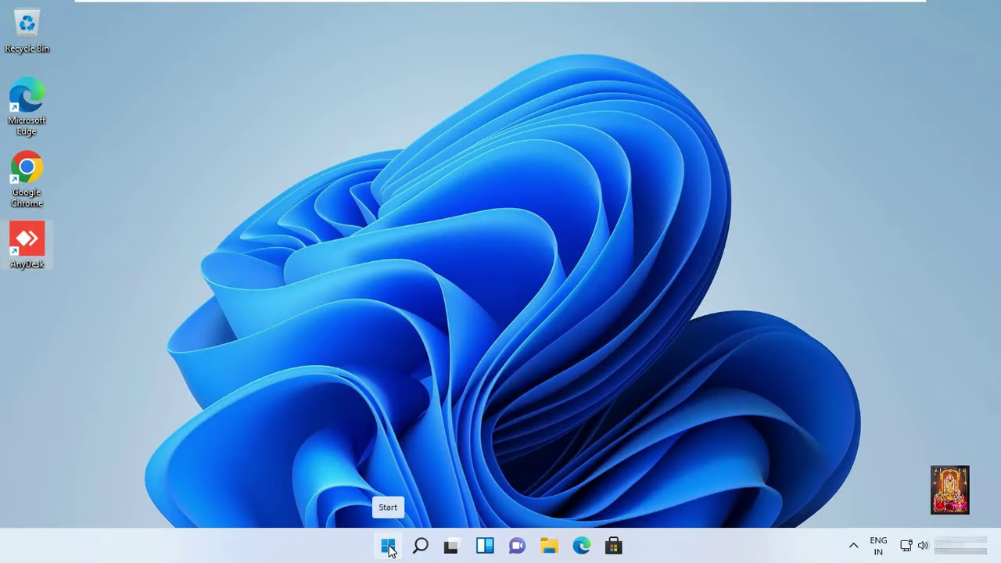
- Open the user's Startup folder by running shell:startup
right_click(389, 547)
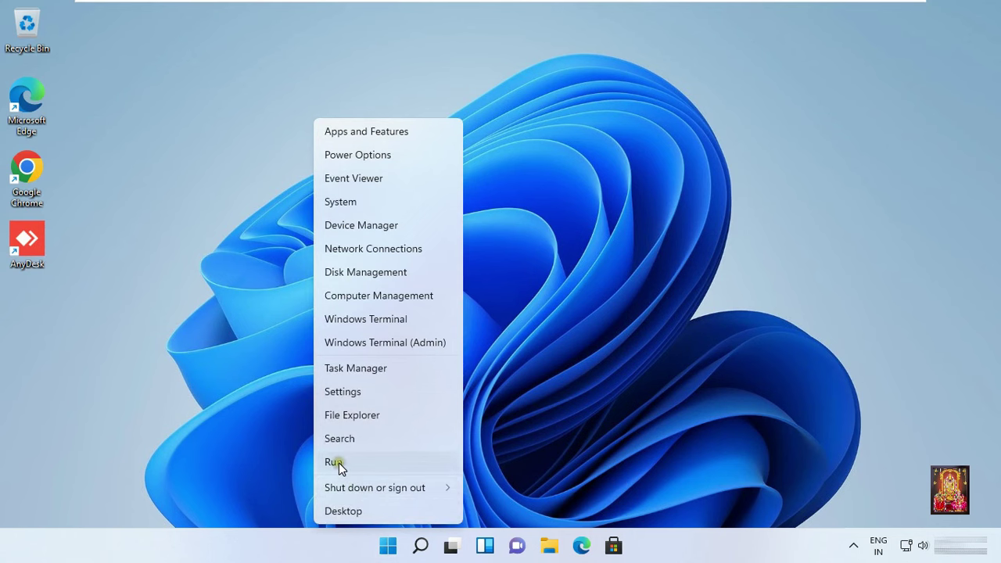
click(339, 463)
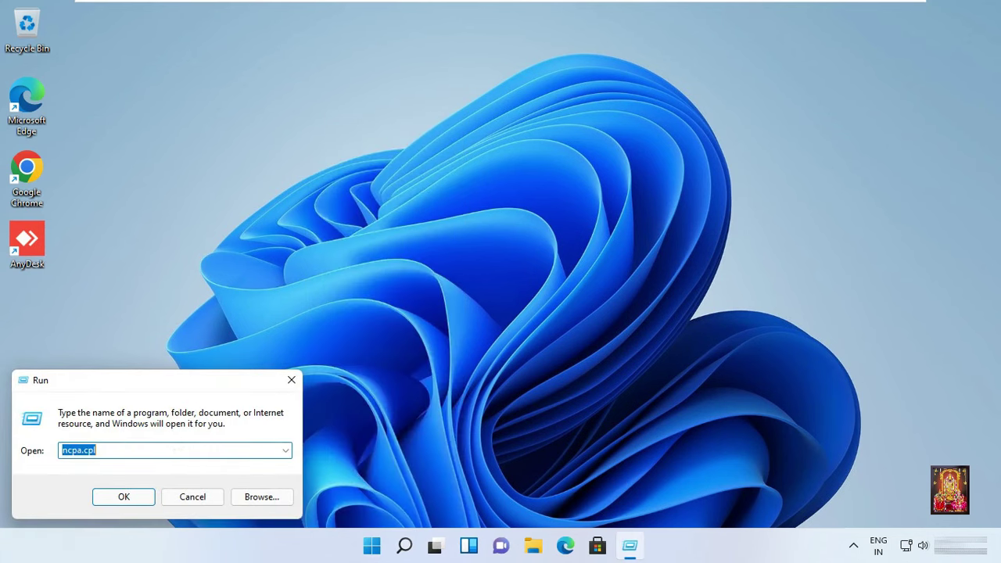
text(shell:startup)
key(Return)
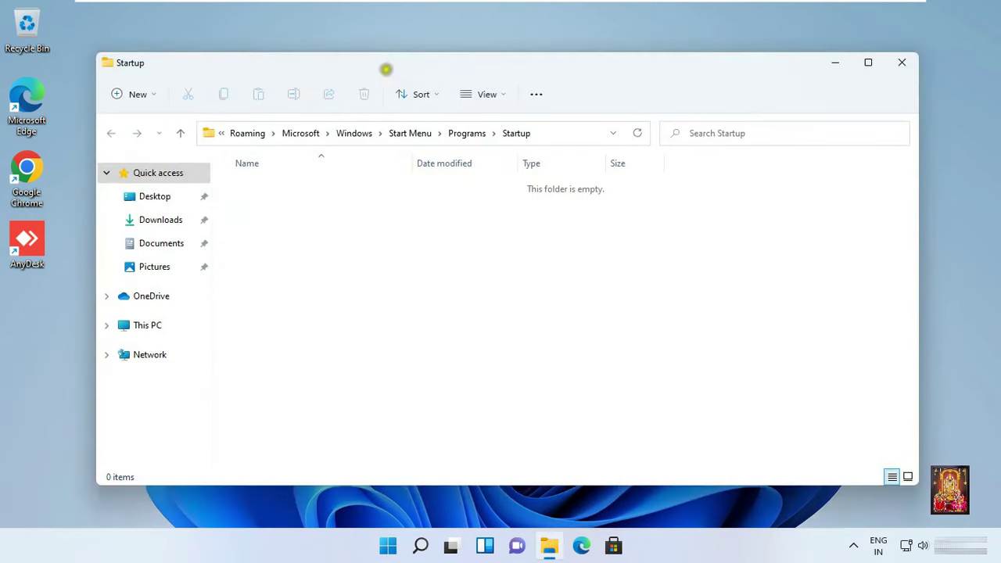
- Copy the AnyDesk desktop shortcut into the Startup folder and close the folder window
drag(384, 70, 542, 69)
click(26, 246)
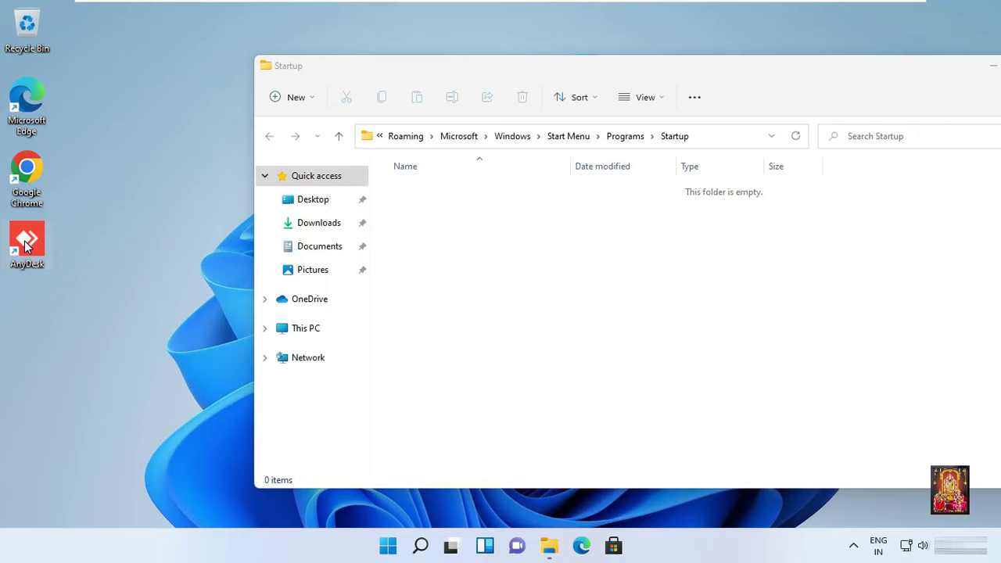
right_click(26, 246)
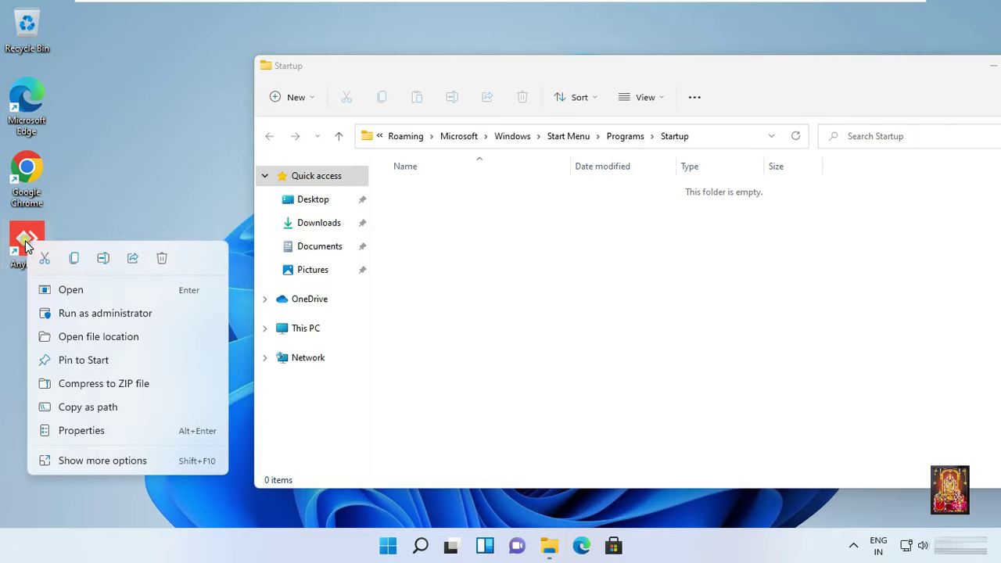
click(75, 262)
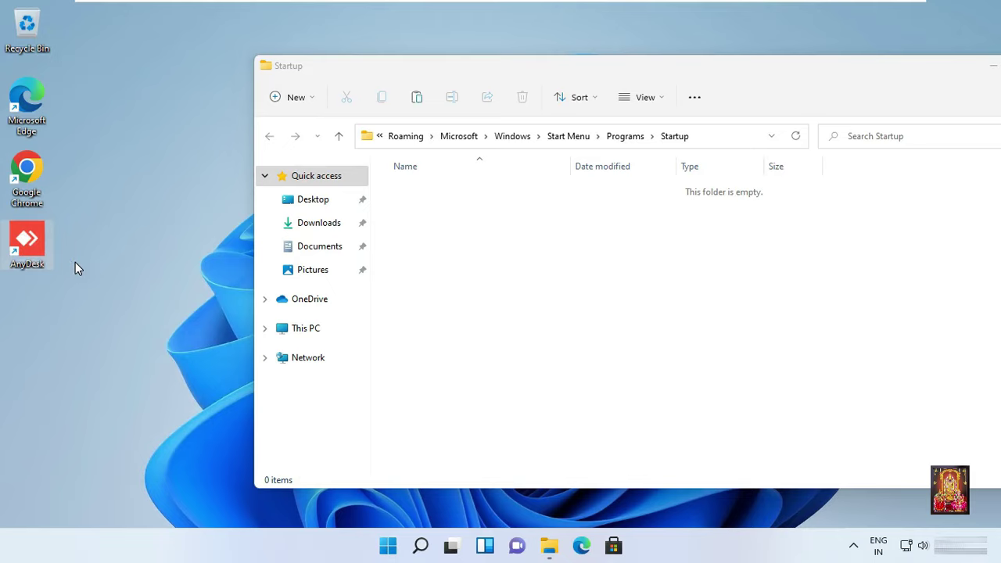
right_click(484, 249)
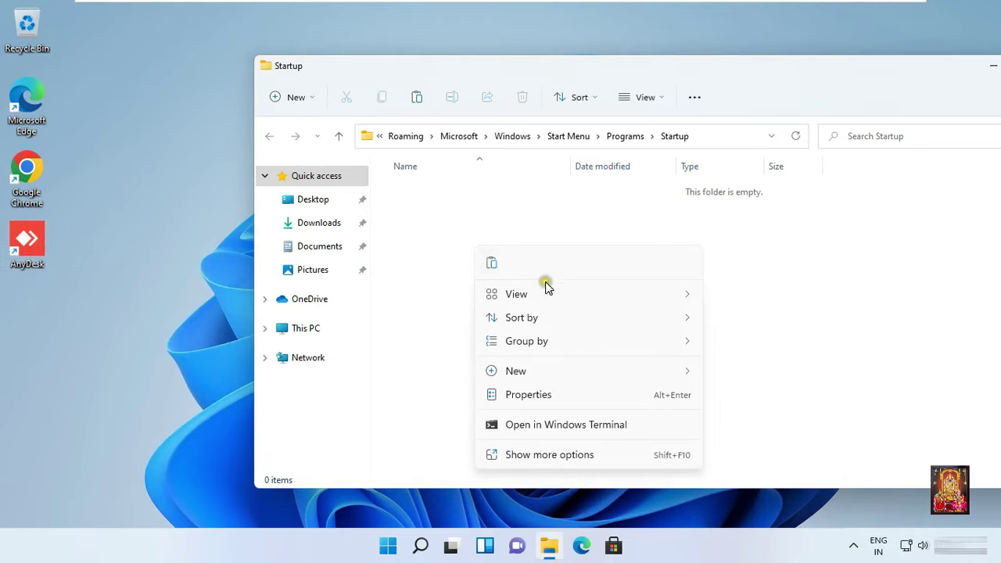
click(489, 265)
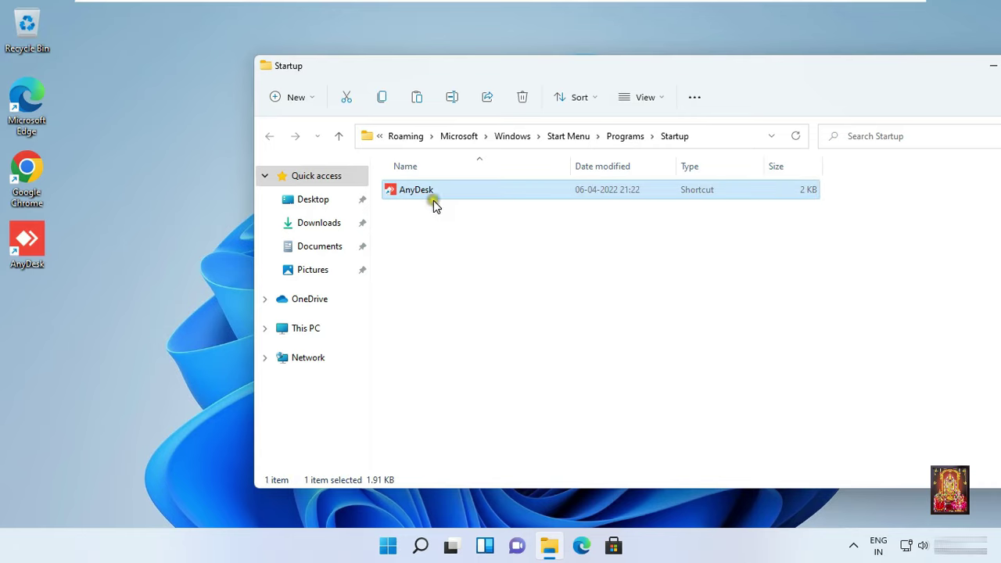
drag(498, 78, 348, 48)
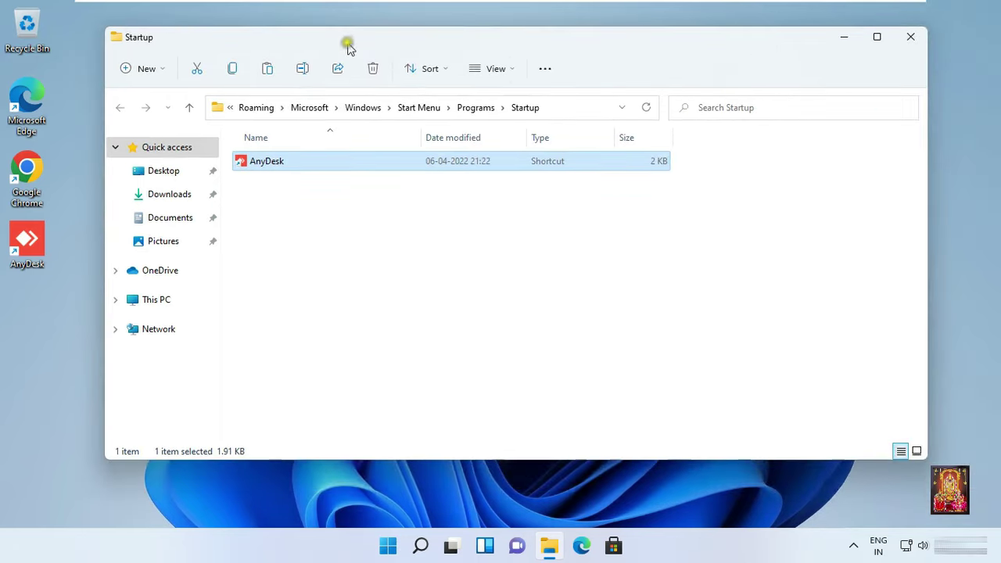
click(912, 37)
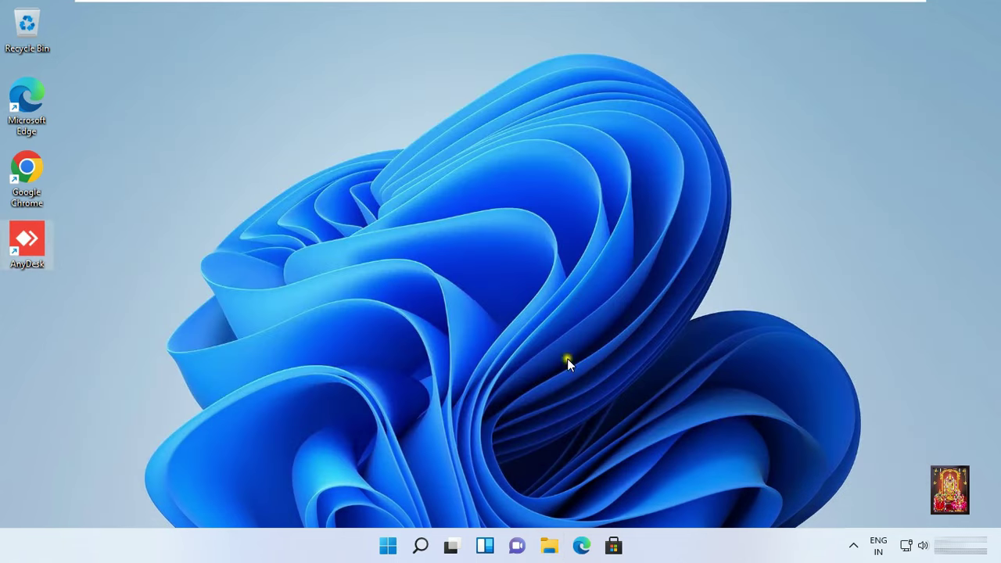
- End the current Windows session through the shut down or sign out options, and sign back in with the account password
right_click(389, 546)
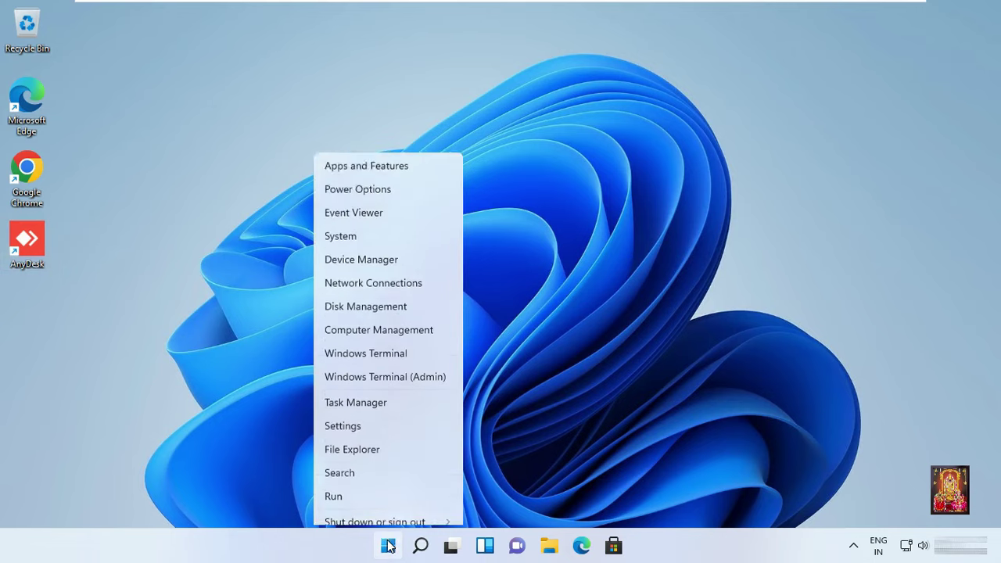
mouse_move(402, 488)
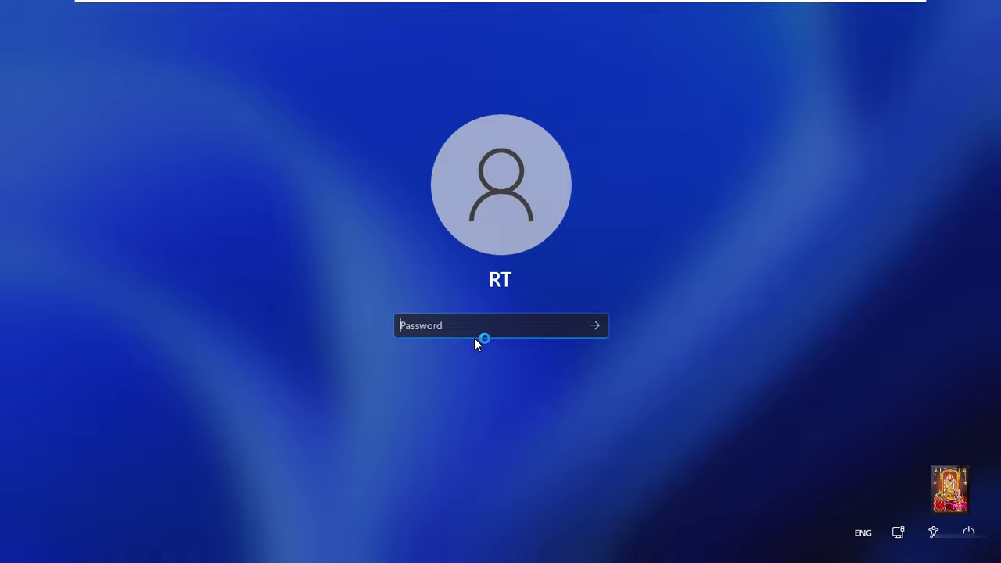
text(*******)
key(Return)
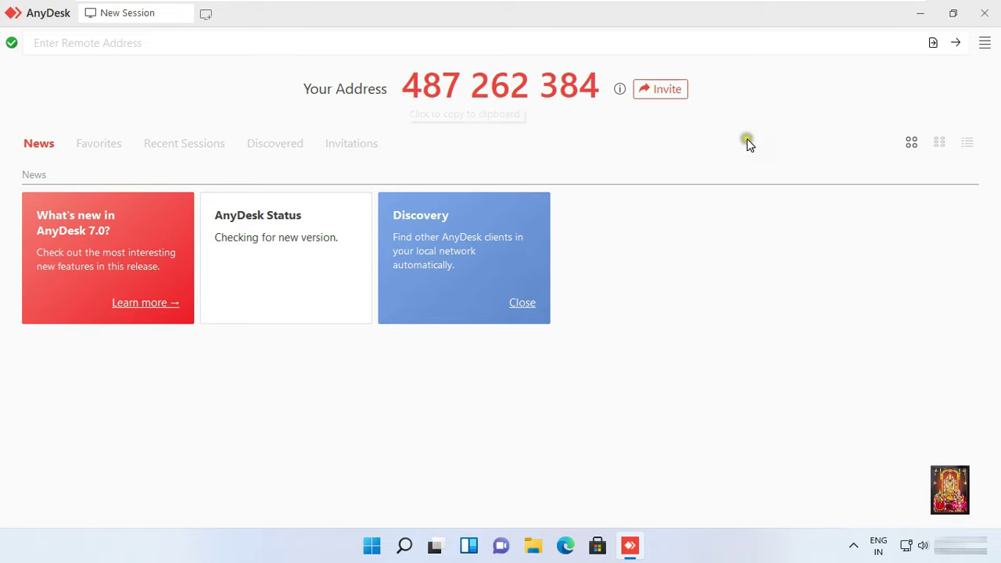
- Minimize the Windows 11 virtual machine and launch AnyDesk on the host computer by searching for "any"
mouse_move(845, 6)
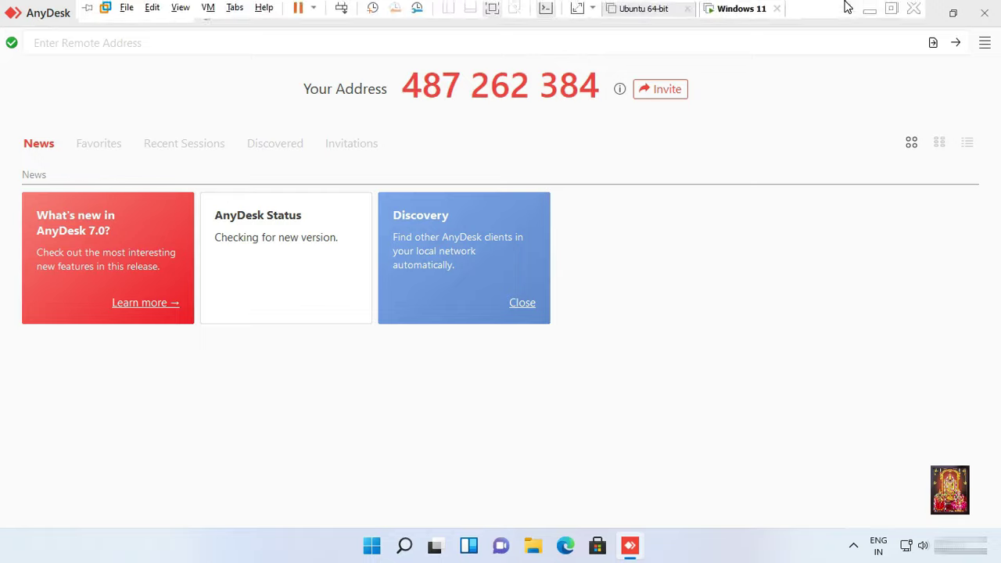
click(871, 13)
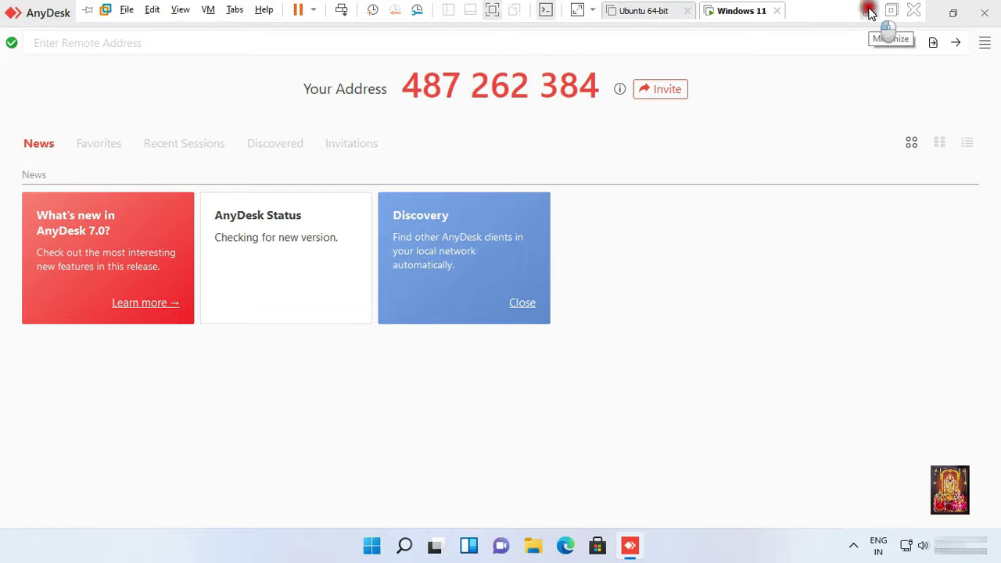
click(110, 550)
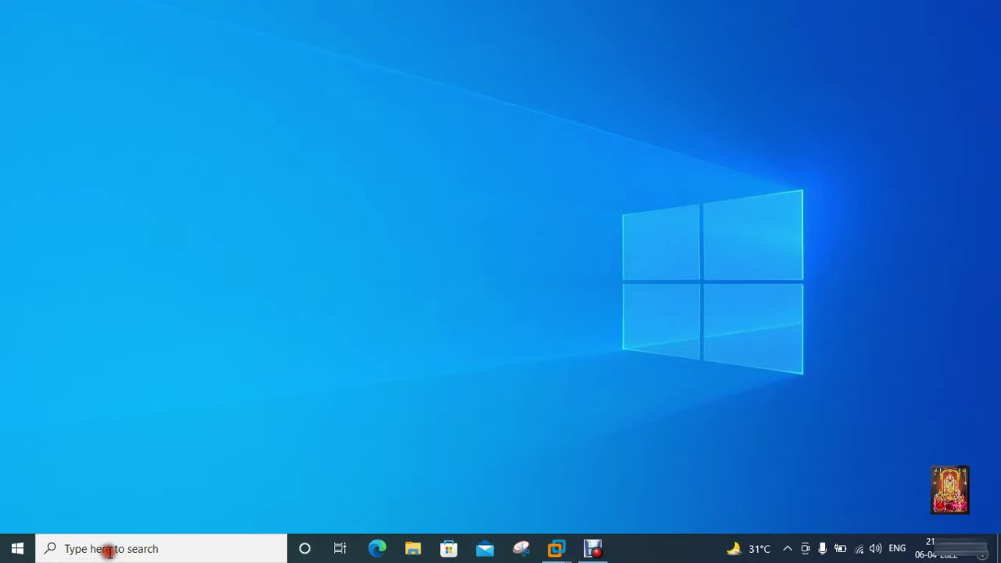
text(any)
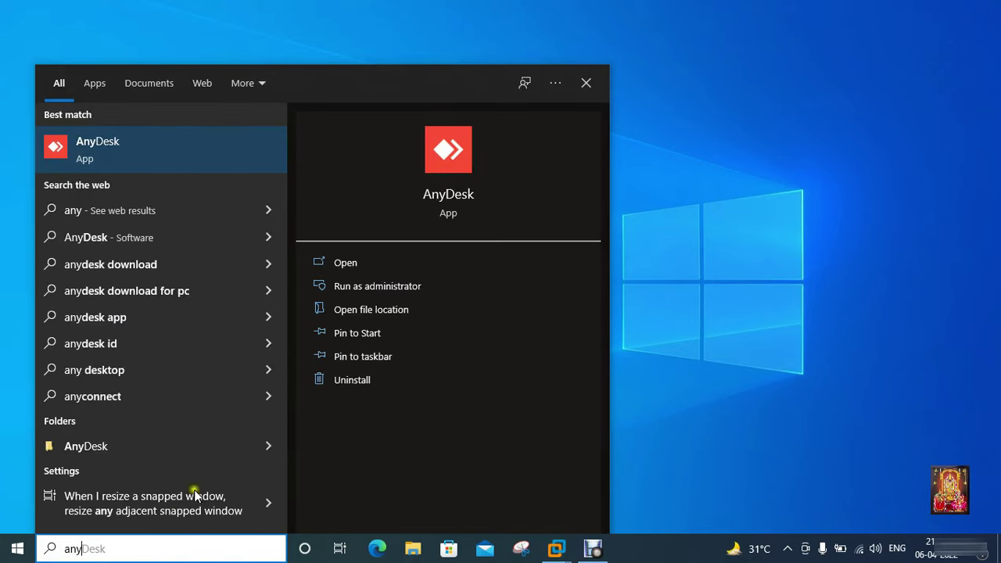
click(333, 261)
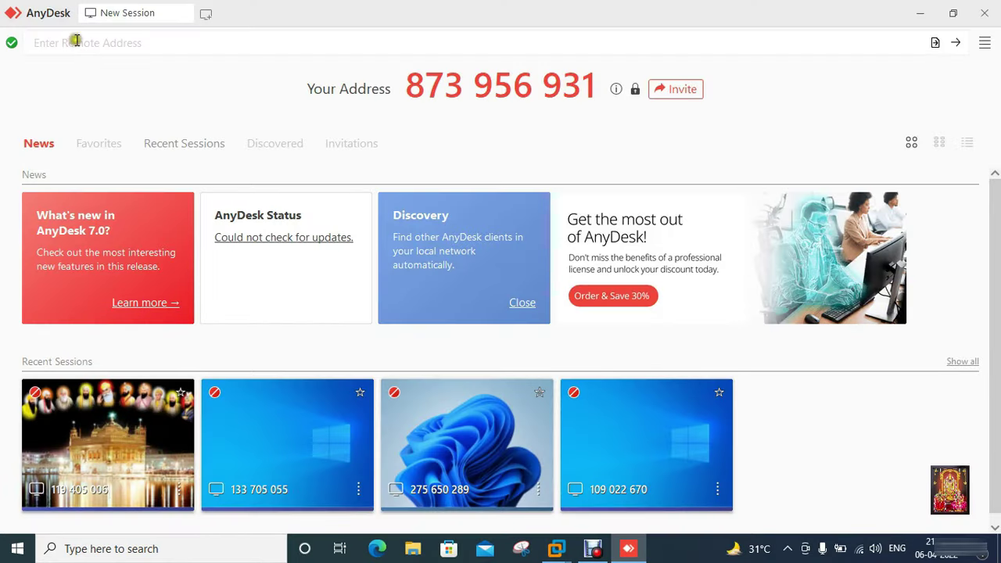
- Switch to the Windows 11 virtual machine to read its AnyDesk address, and return to AnyDesk on the host
click(76, 41)
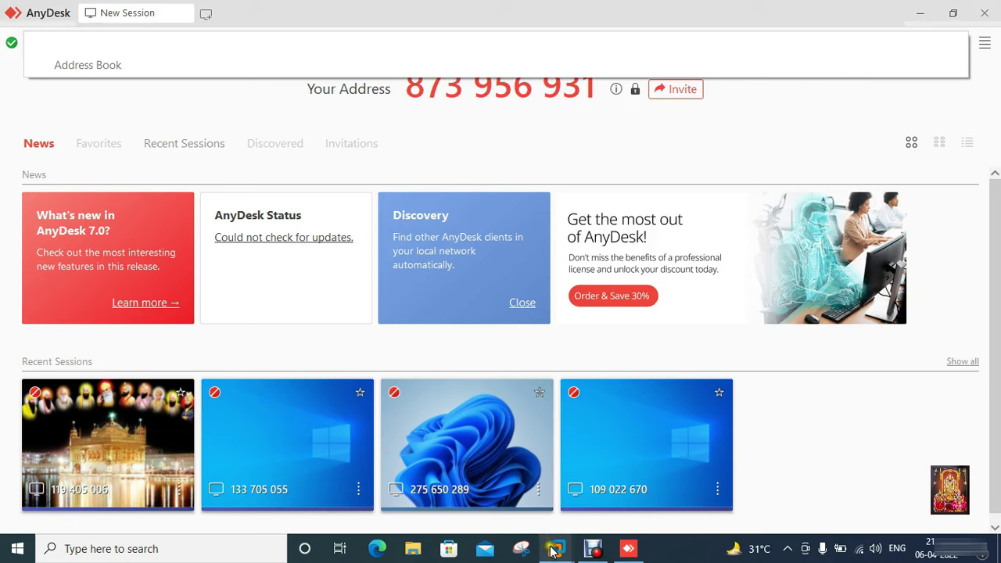
mouse_move(554, 546)
click(601, 423)
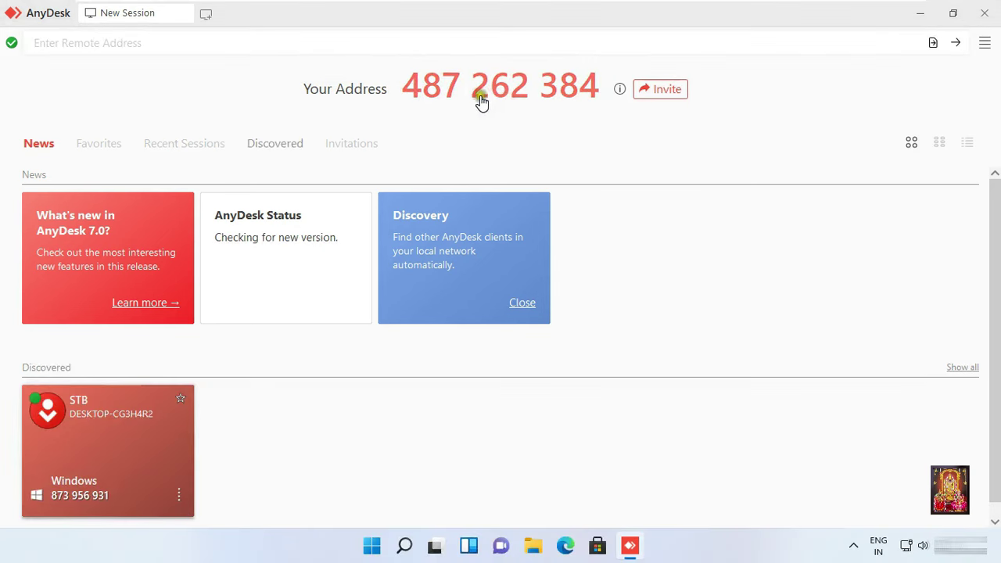
key(alt+Tab)
- Connect to the Windows 11 machine by entering its AnyDesk address as the remote address, and dismiss the promotional popup
click(60, 39)
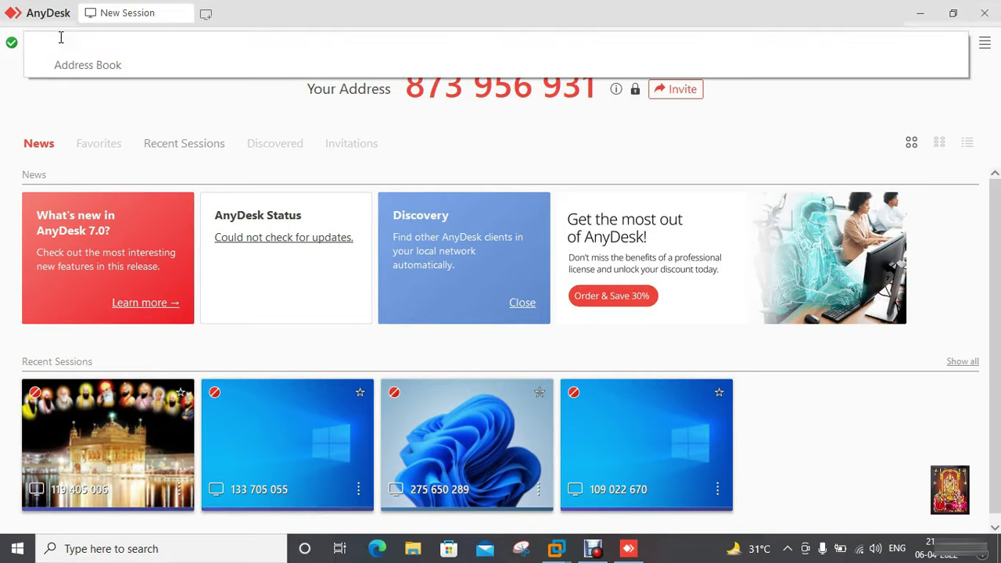
text(4)
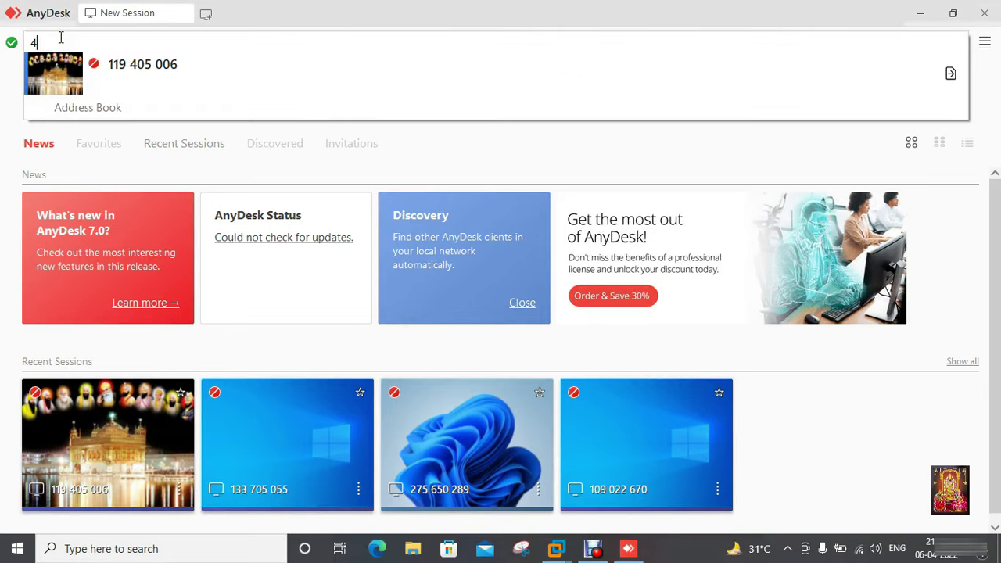
text(87)
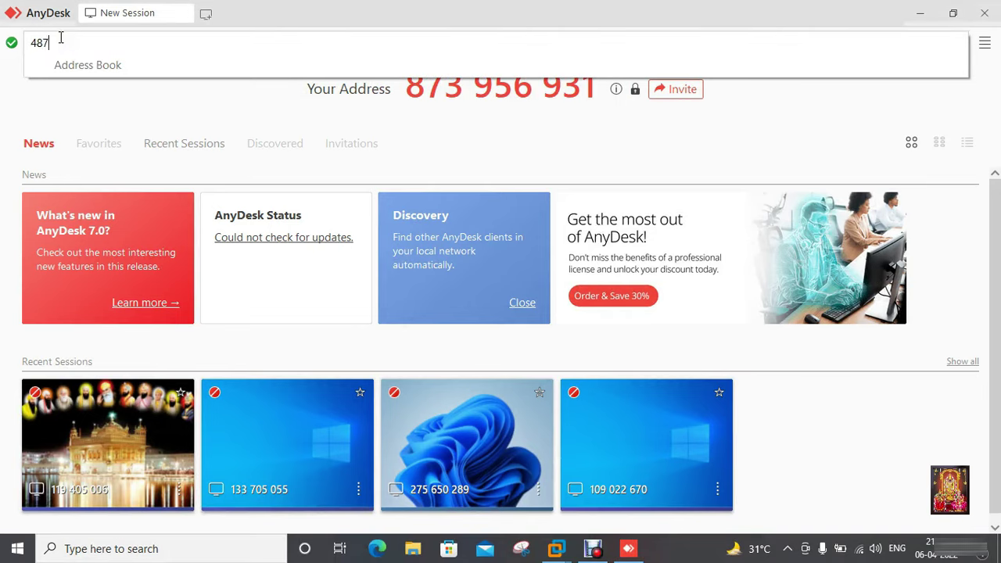
click(303, 8)
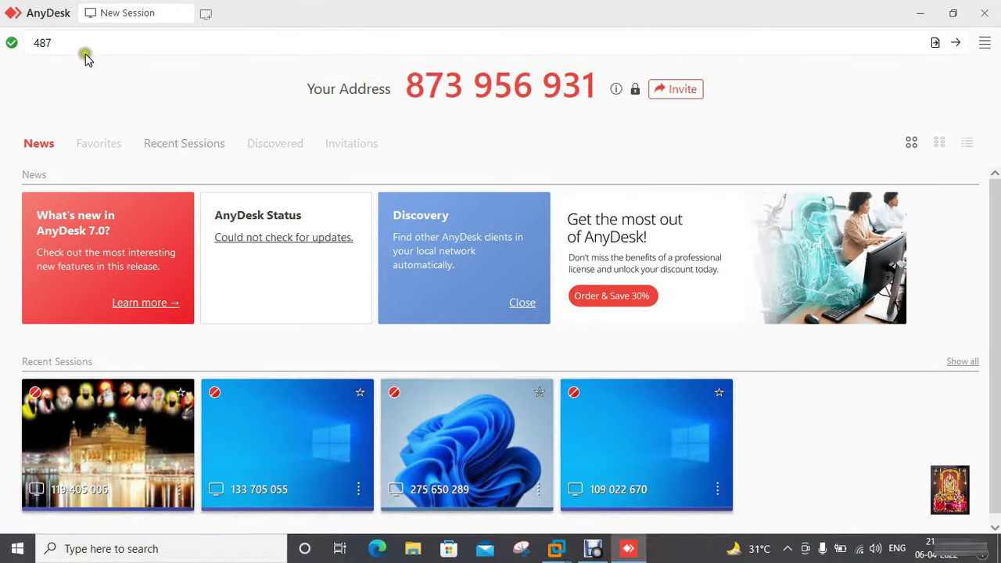
click(84, 42)
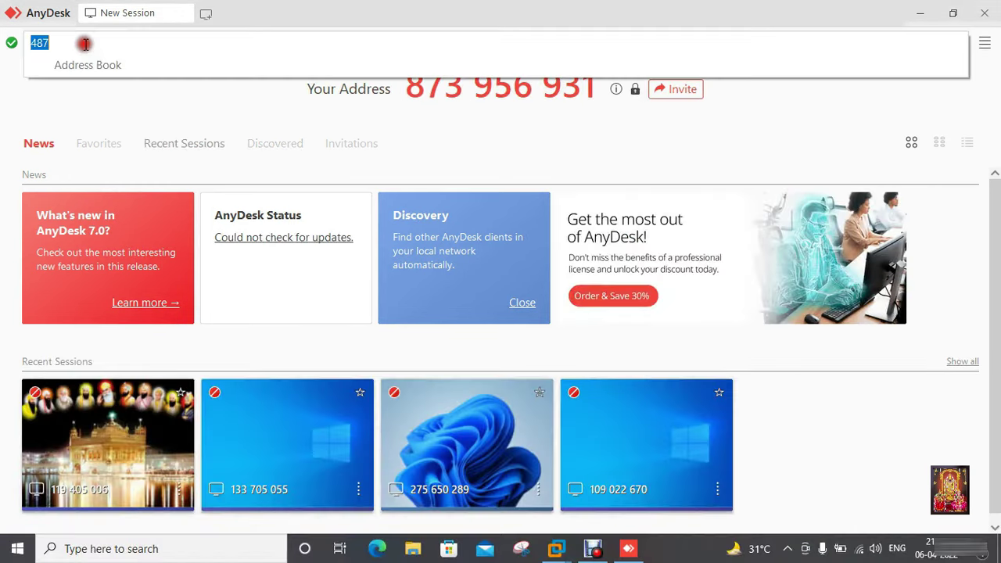
text(487262384)
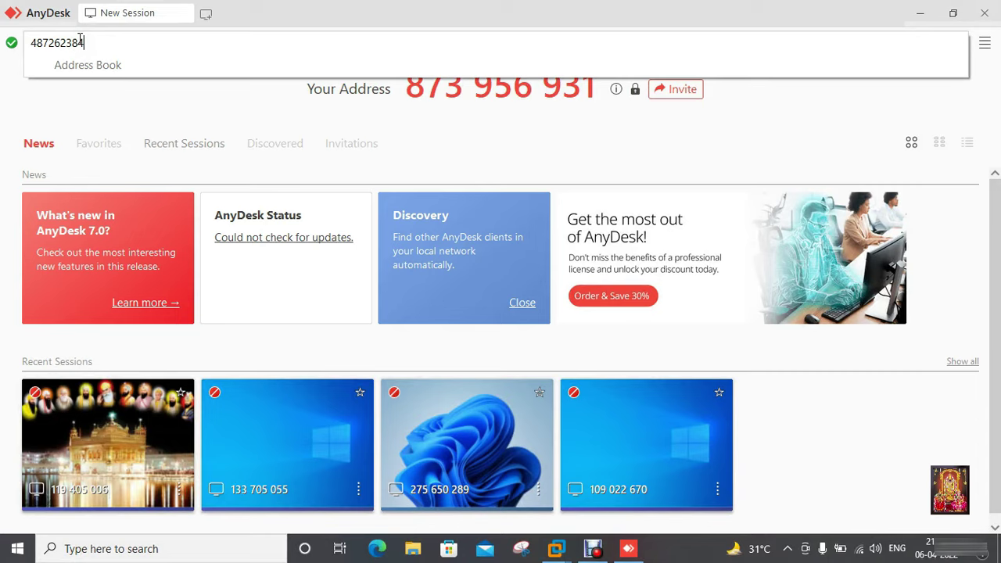
double_click(125, 45)
key(Return)
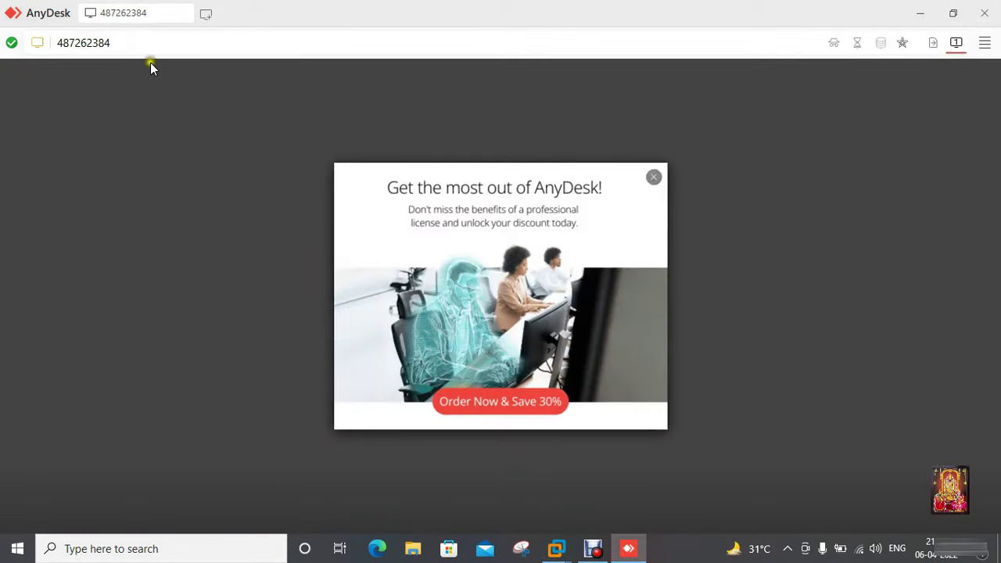
click(654, 177)
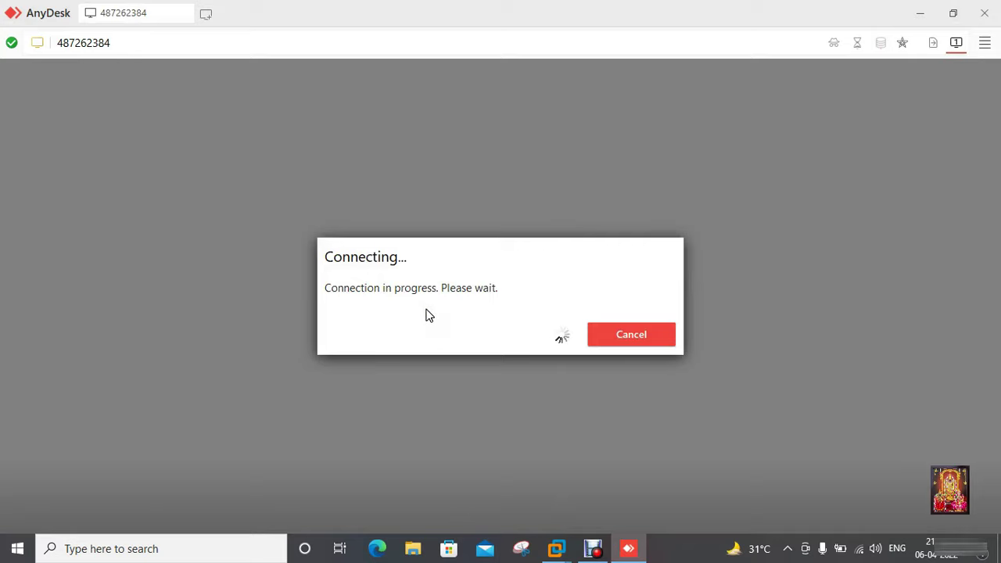
- Authorize the connection with the AnyDesk access password, enabling "Log in automatically from now on"
click(398, 298)
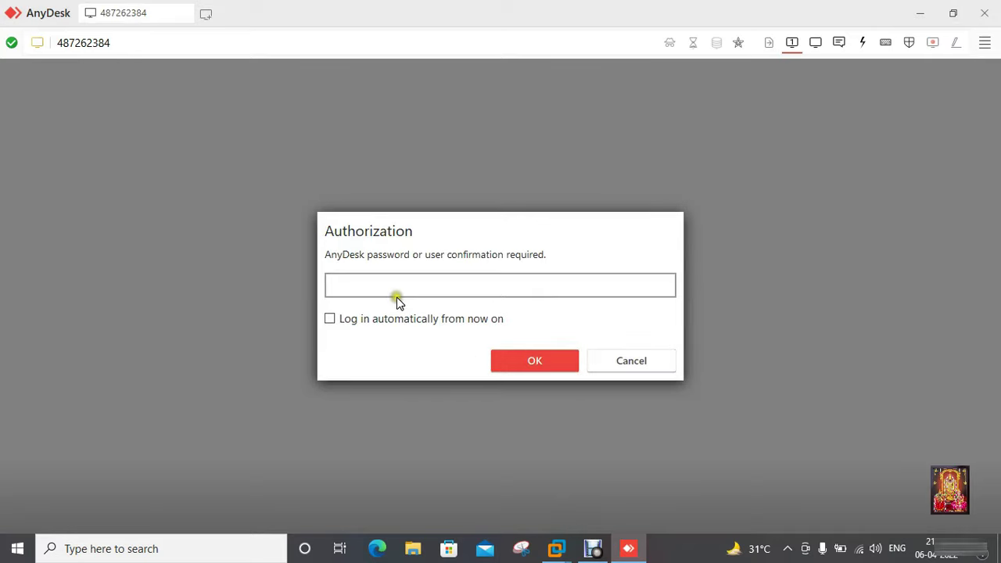
text(••••••••)
click(419, 321)
click(519, 364)
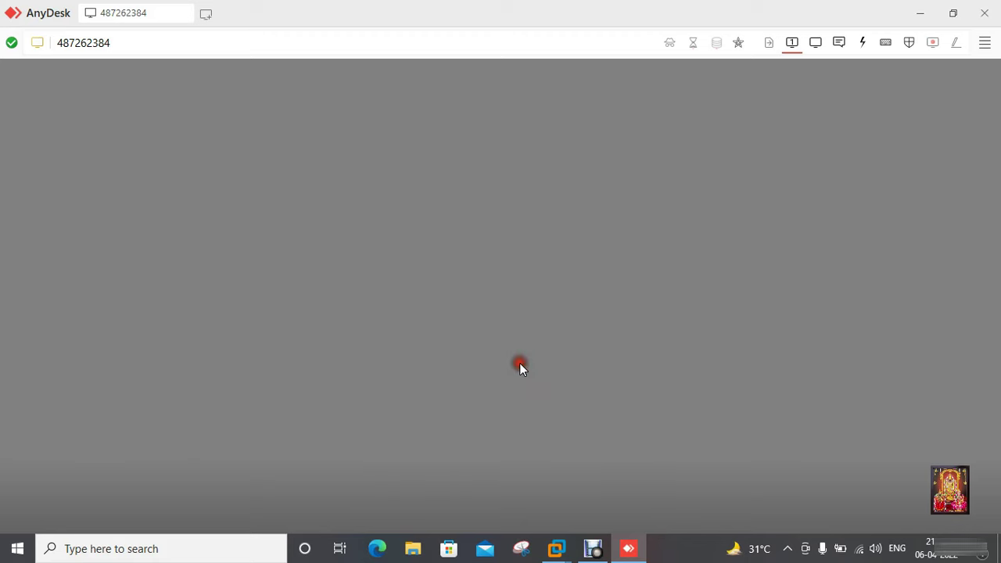